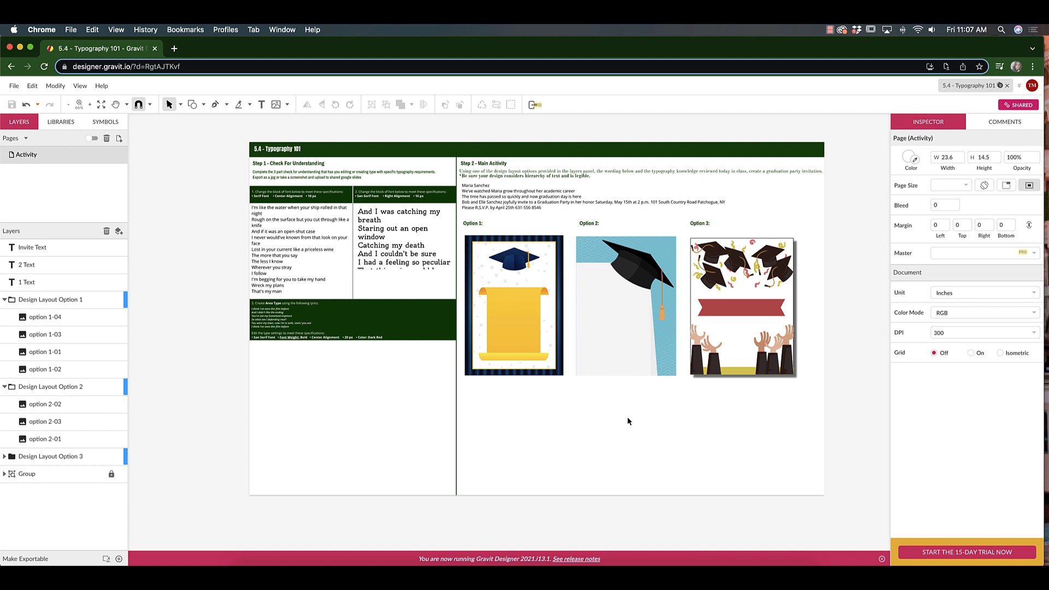
left_click(262, 105)
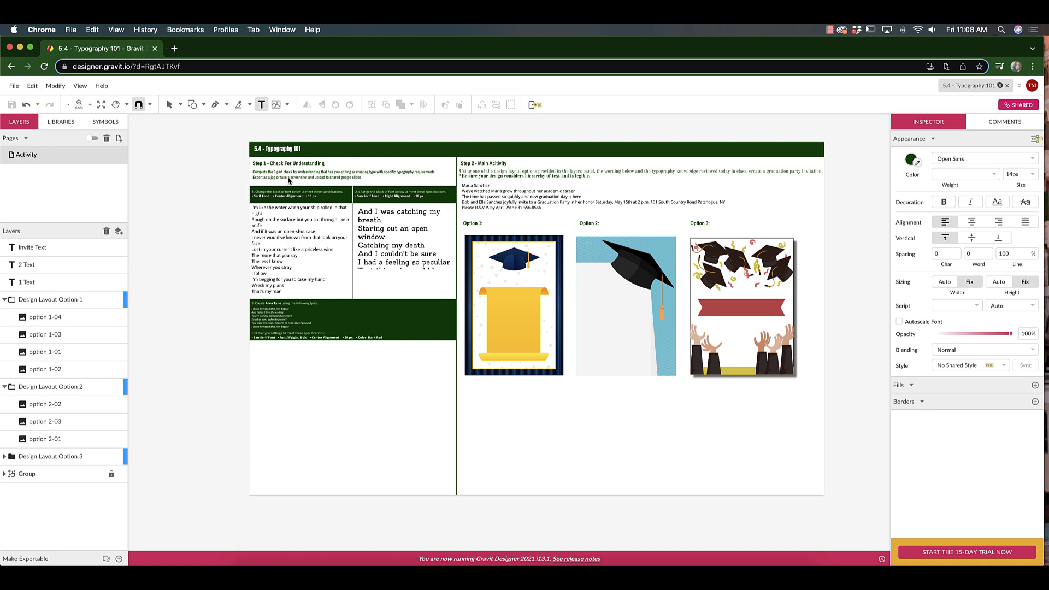
left_click(261, 106)
left_click(170, 105)
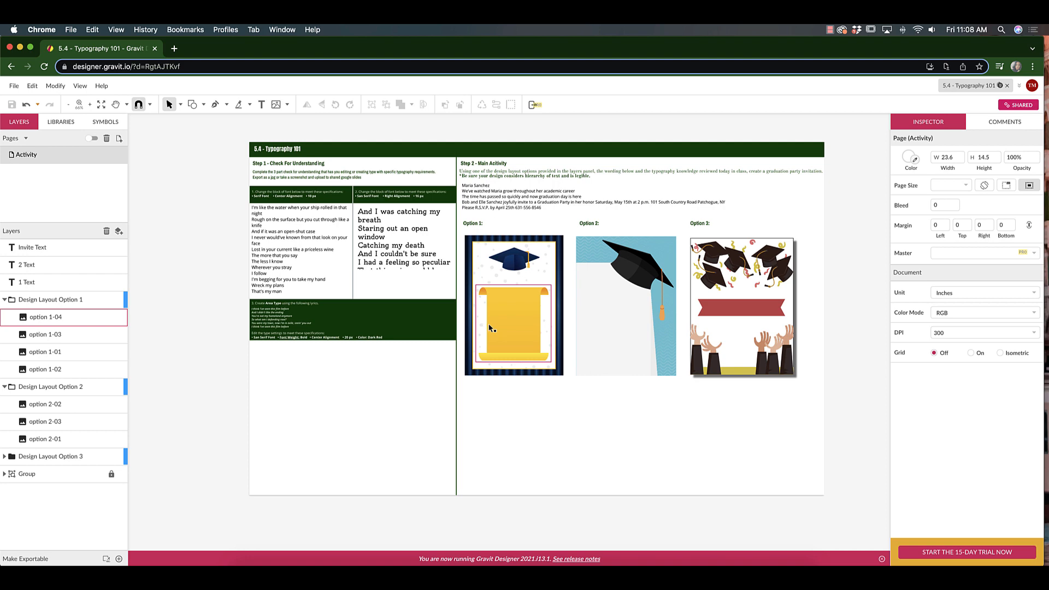
Step: Change the lyrics text block under exercise 1 to the serif font Old Standard TT
key("super+plus")
key("super+plus")
key("space")
left_click_drag(295, 162, 543, 382)
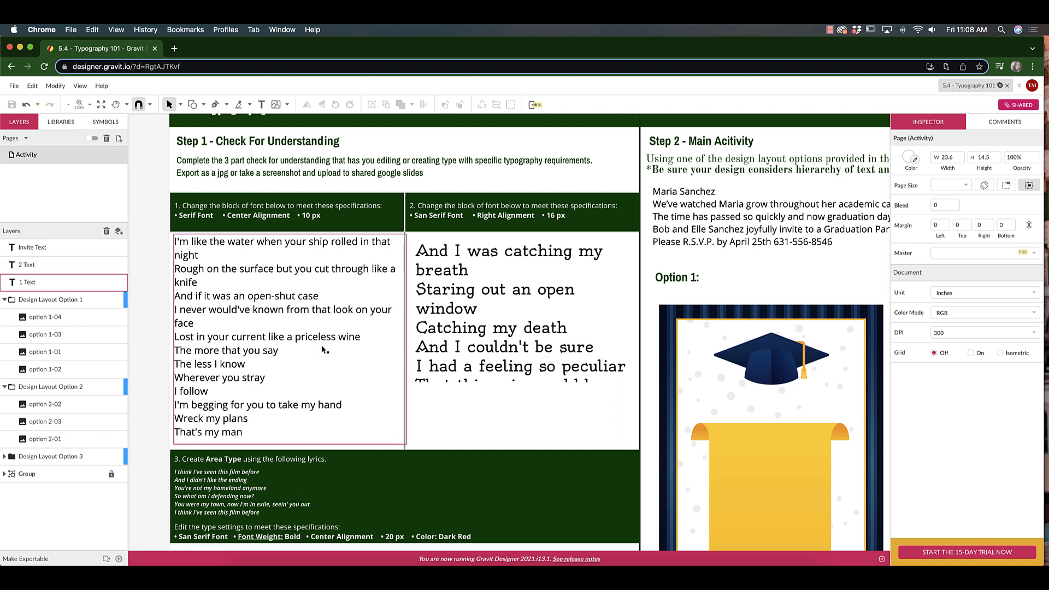
left_click(217, 268)
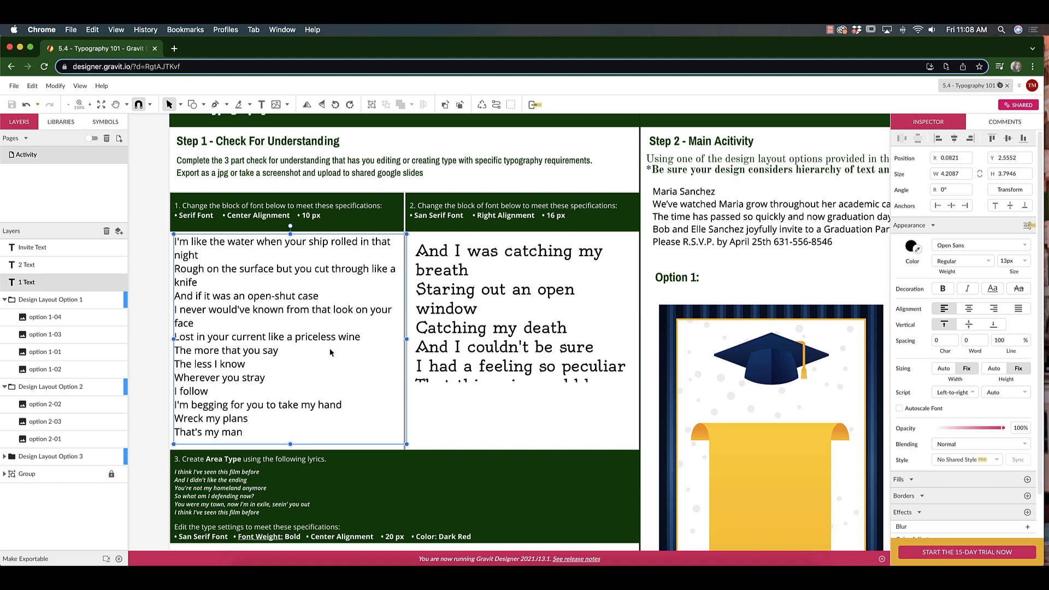
key("super+equal")
key("super+equal")
key("space")
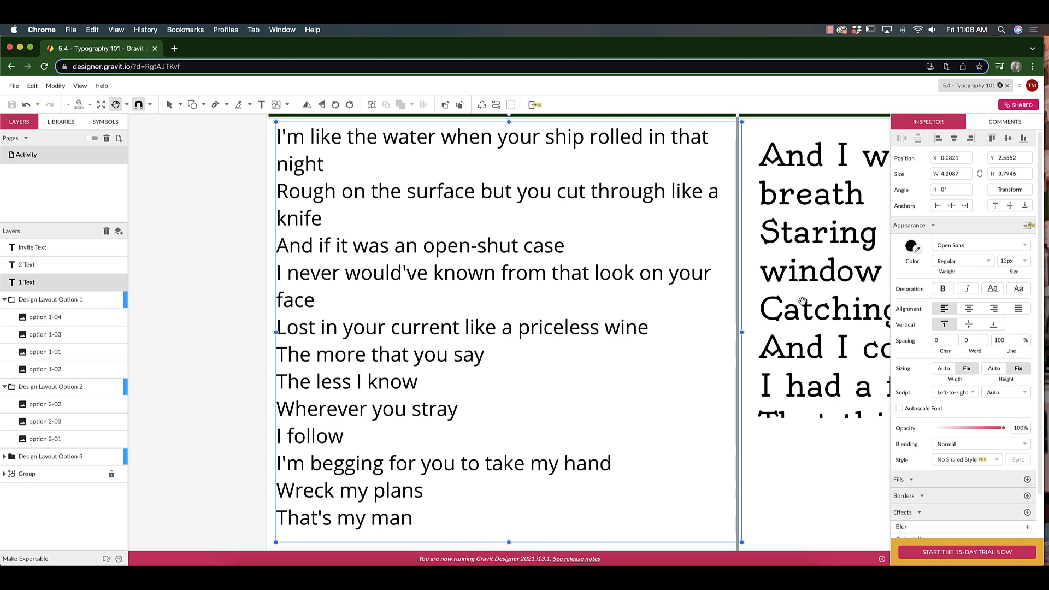
left_click_drag(794, 296, 692, 341)
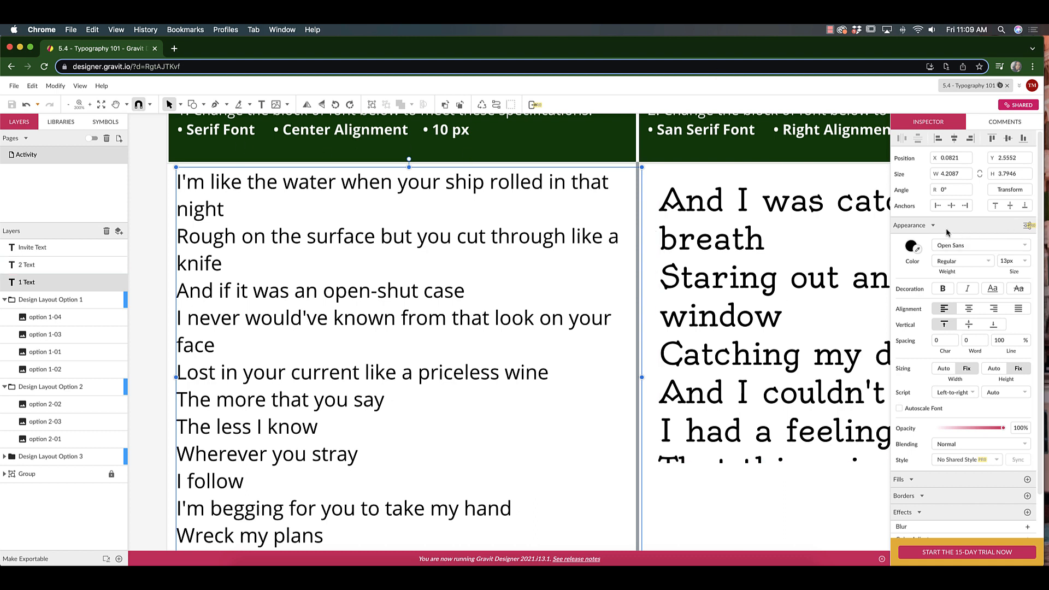
left_click(1026, 247)
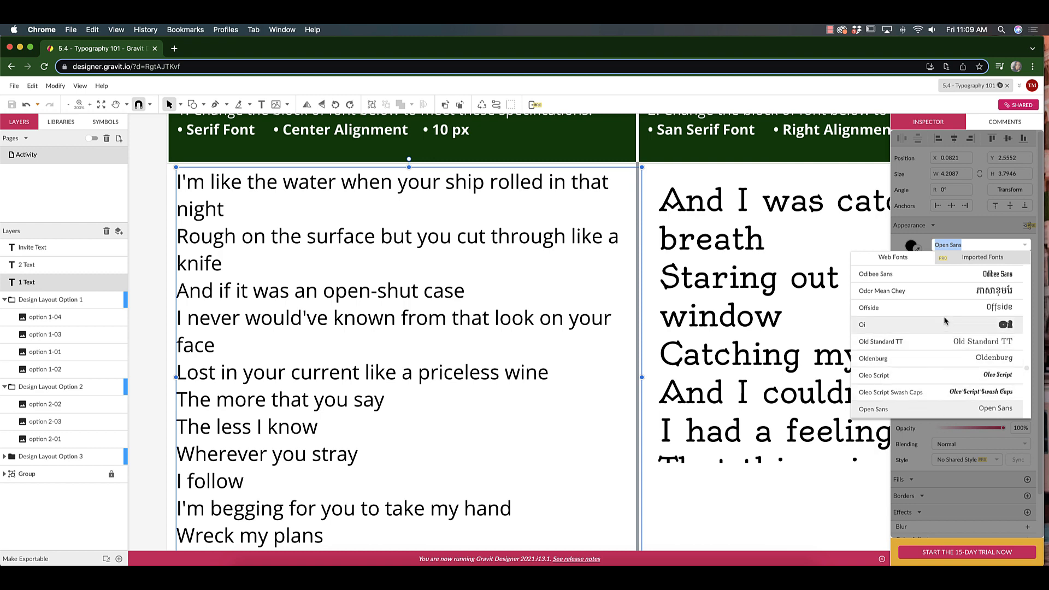
left_click(951, 343)
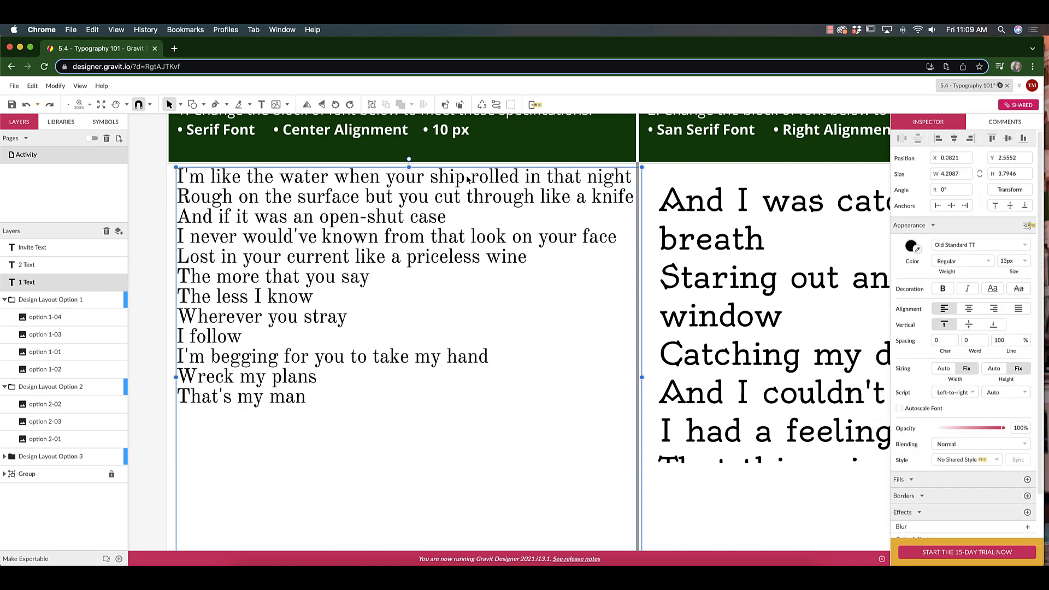
Step: Center-align the exercise 1 lyrics and narrow their text box to about 4.06 inches wide
scroll(552, 195, "up", 2)
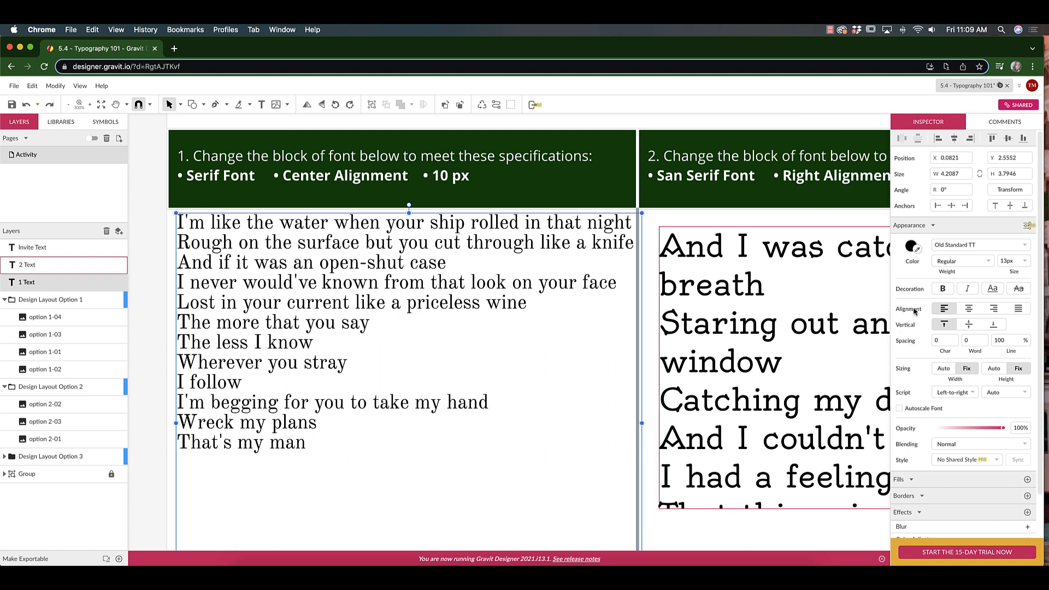
left_click(969, 309)
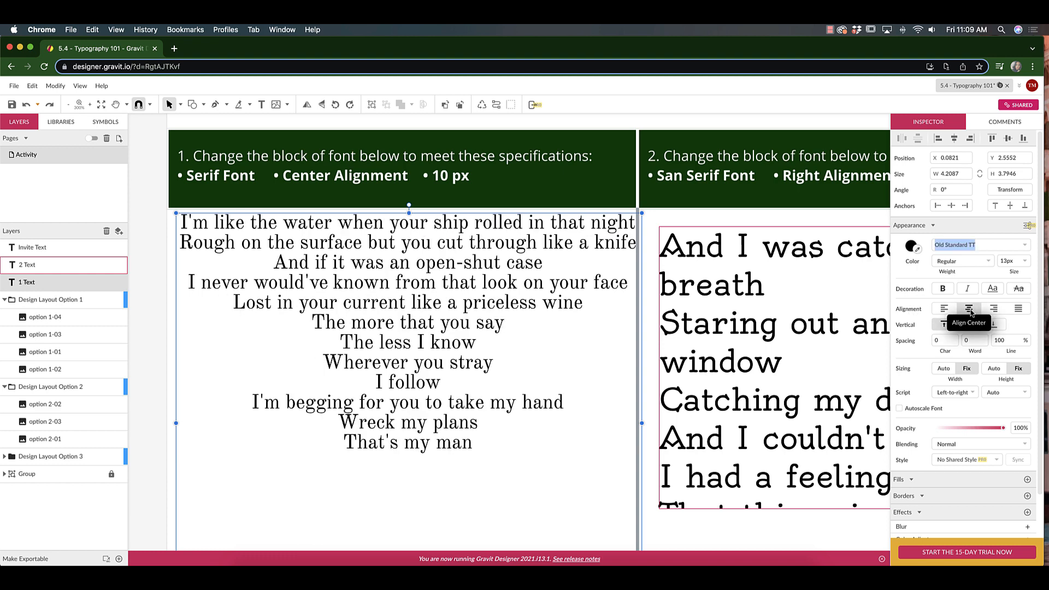
left_click_drag(642, 423, 625, 423)
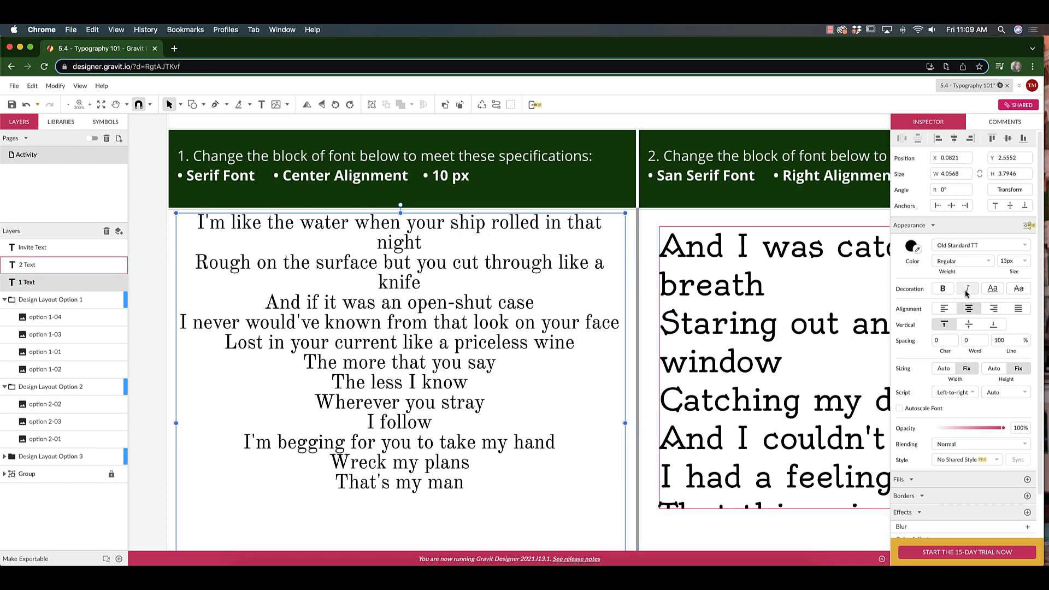
Step: Set the font size of the exercise 1 lyrics to 6 px and deselect the block
left_click(1015, 261)
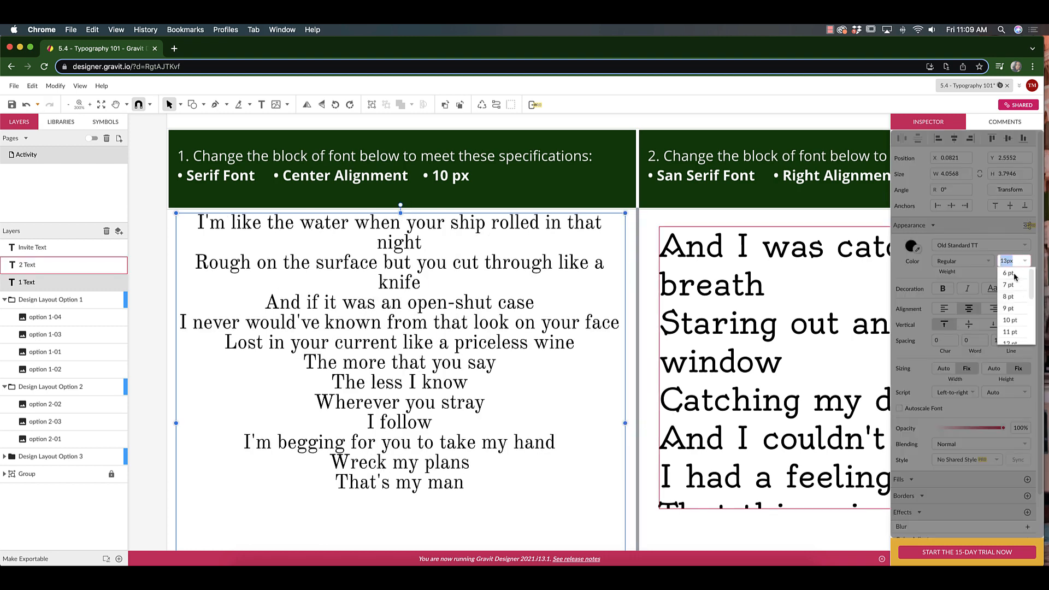
type("1")
key("Return")
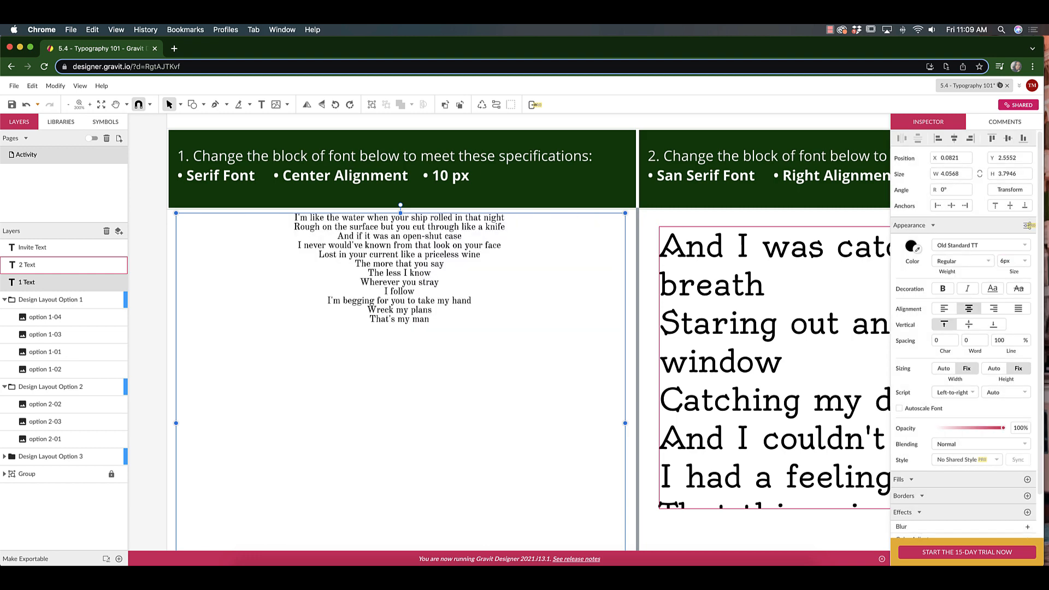
left_click(642, 297)
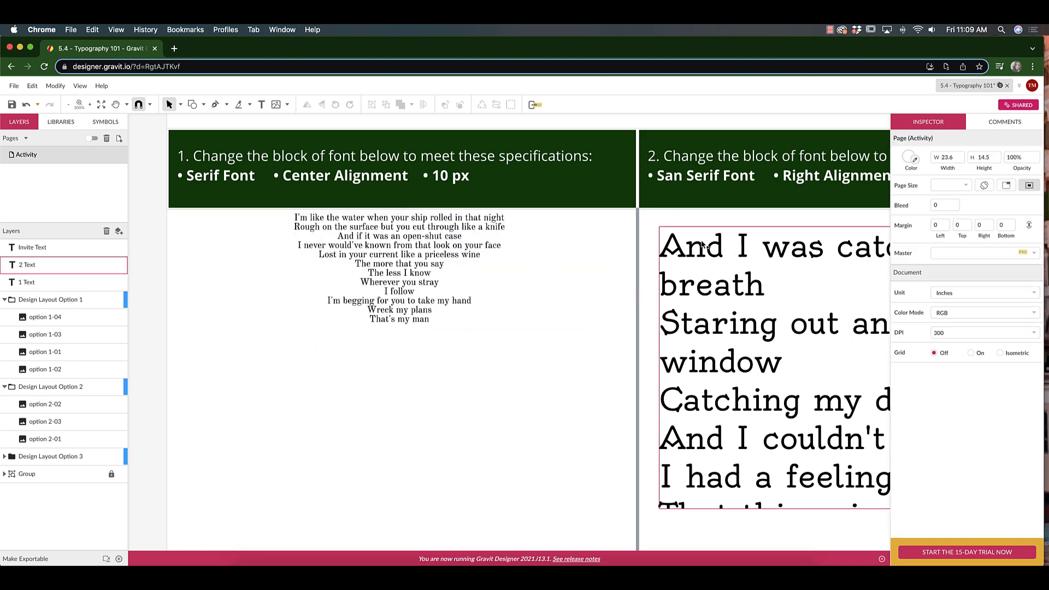
Step: Change the lyrics text block under exercise 2 to the sans serif font Numans
scroll(705, 246, "right", 10)
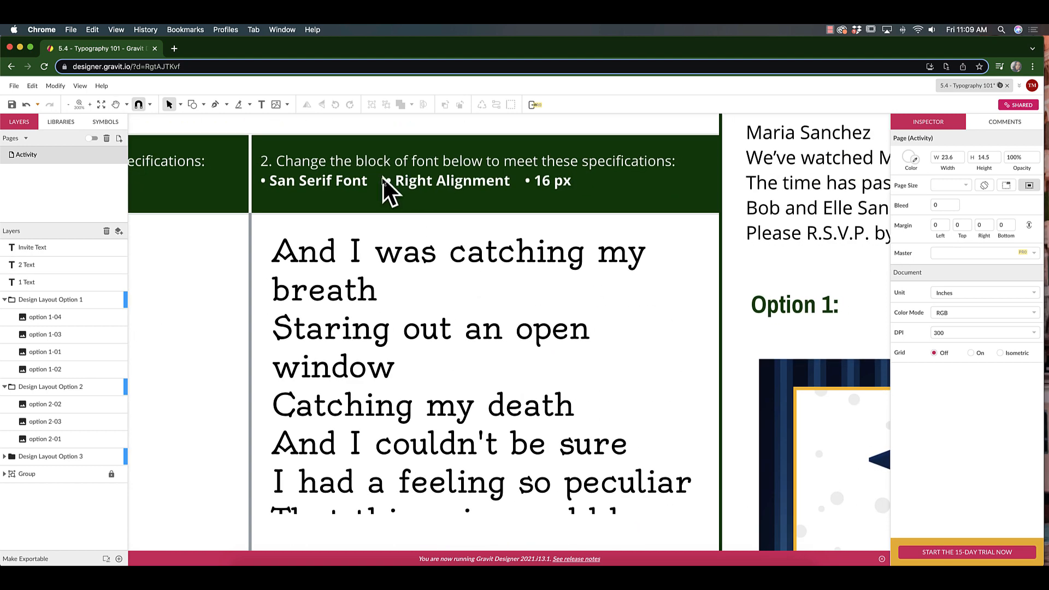
left_click(393, 254)
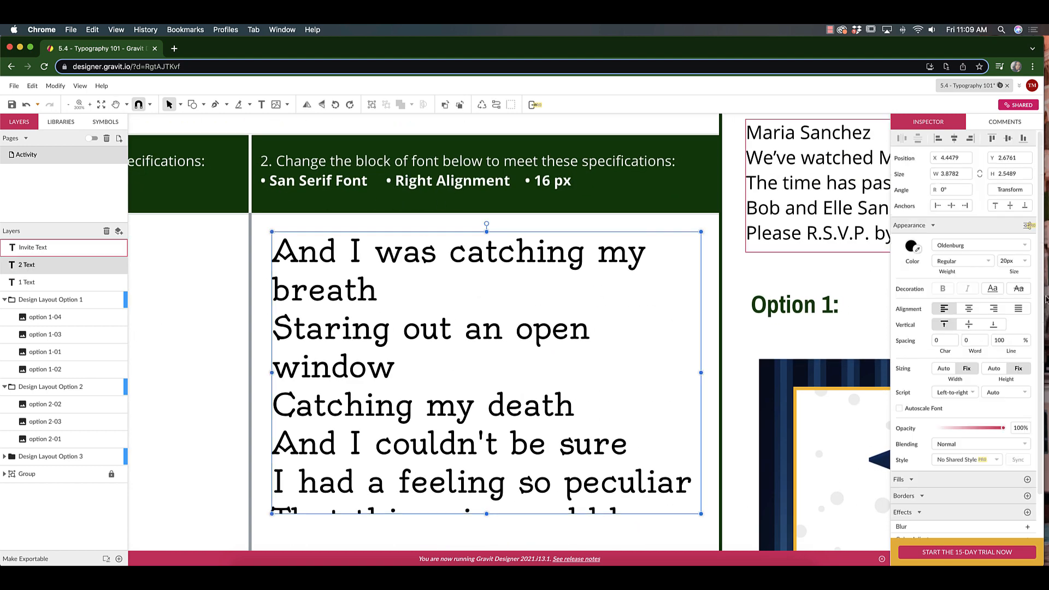
left_click(1027, 245)
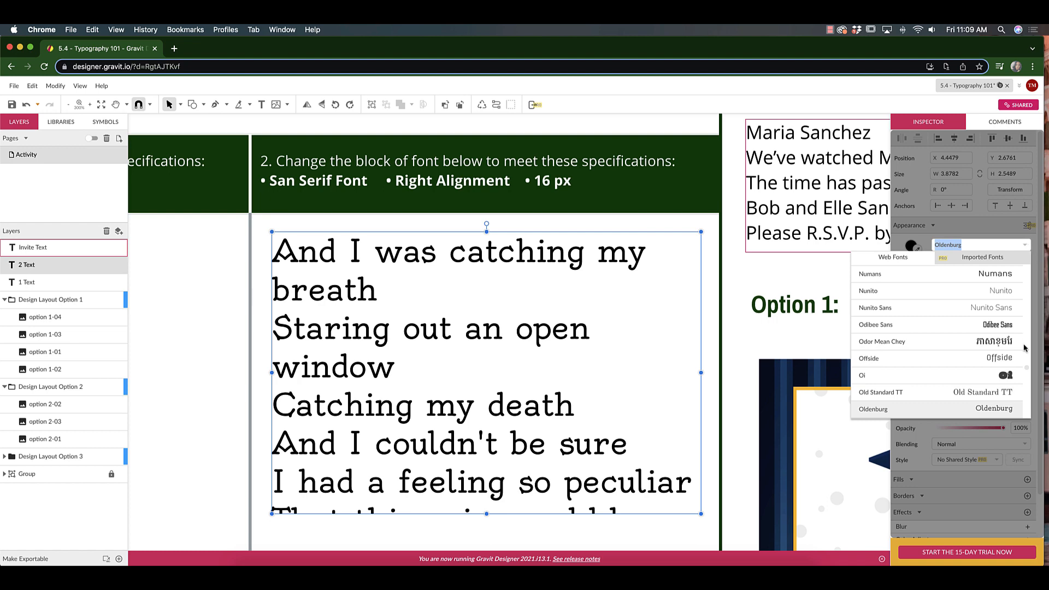
left_click(998, 275)
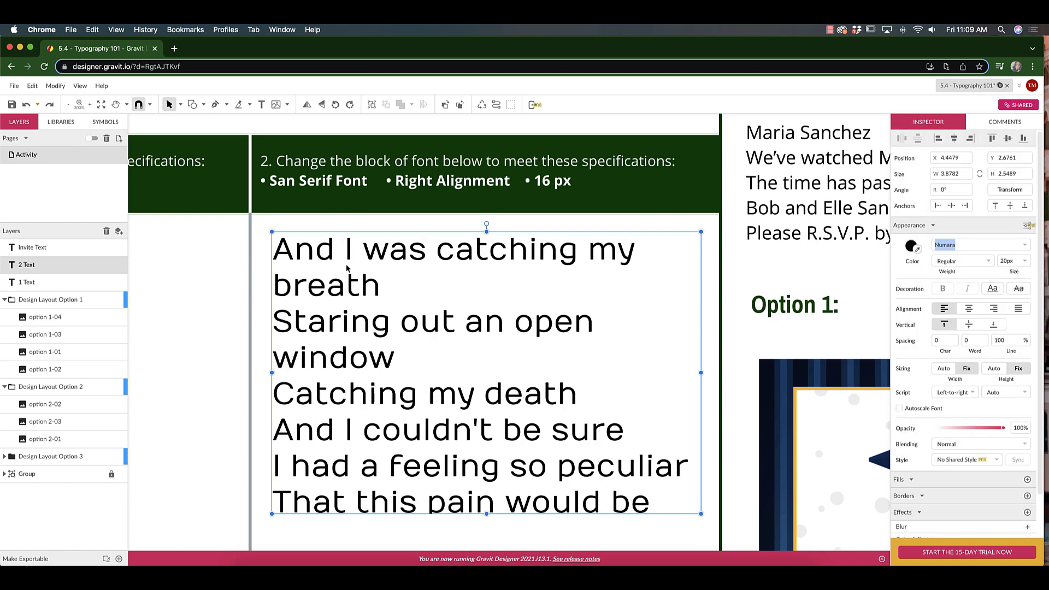
Step: Right-align the exercise 2 lyrics and set their font size to 16 px
left_click(996, 310)
left_click(1005, 261)
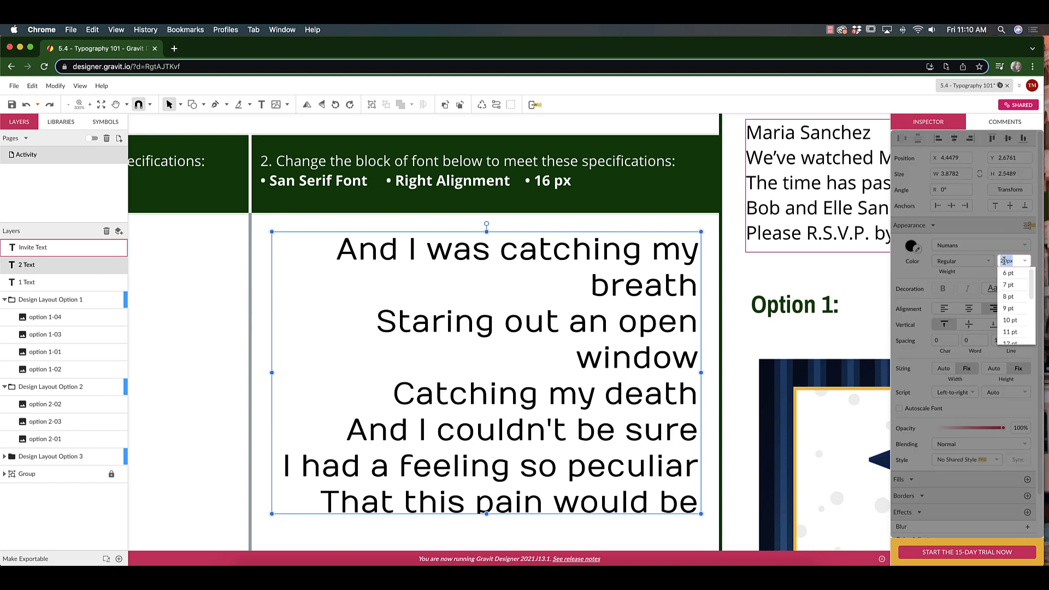
type("16")
key("Return")
left_click(633, 516)
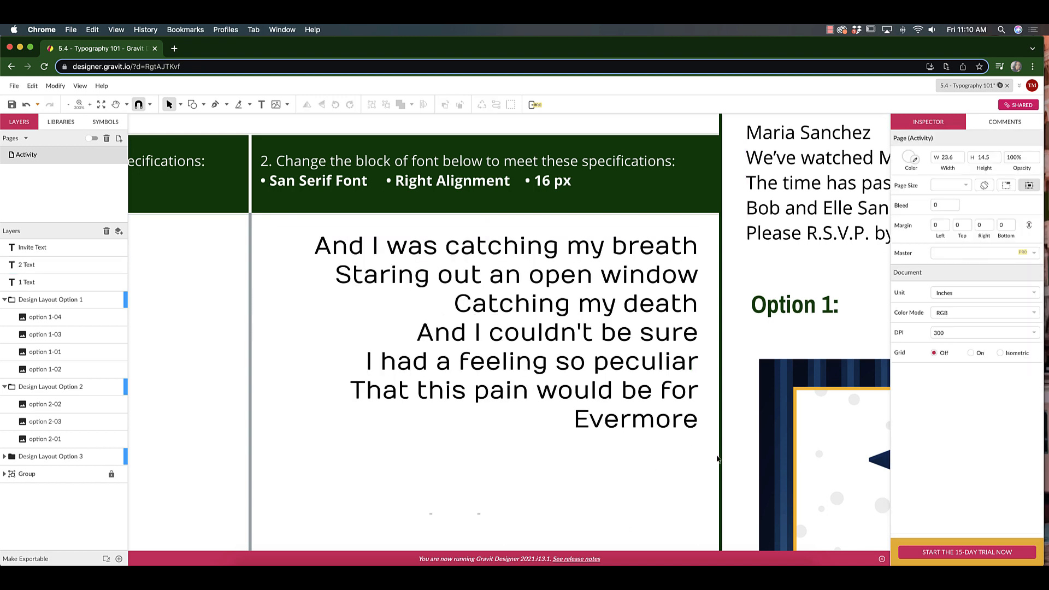
Step: Draw an area text box about 6.07 by 1.81 inches in the blank space below the exercise 3 instructions
key("super+plus")
key("space")
left_click_drag(464, 443, 768, 163)
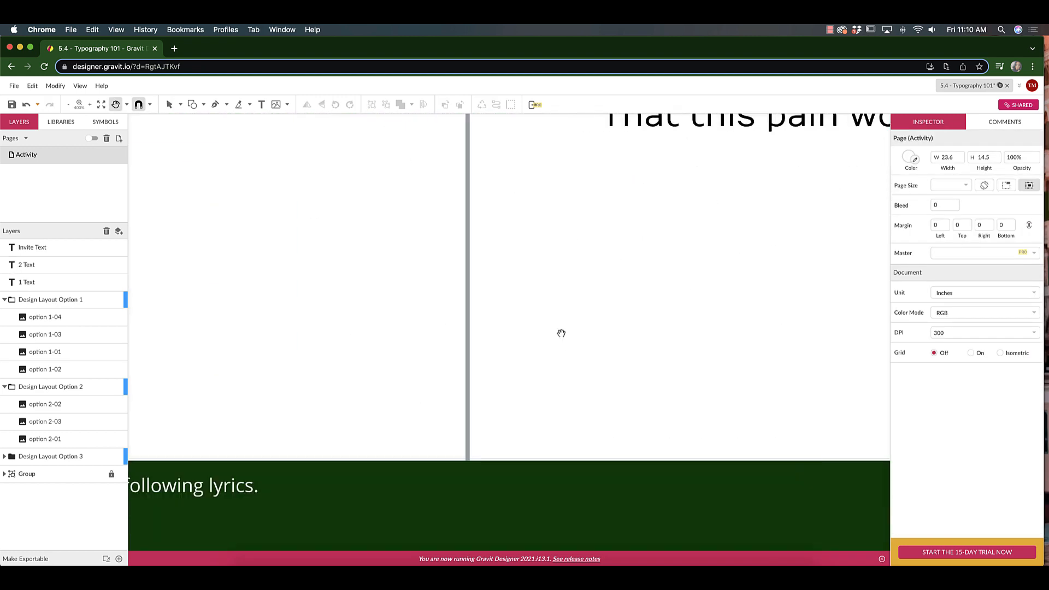
left_click_drag(503, 404, 854, 68)
left_click_drag(332, 473, 479, 387)
key("super+minus")
key("space")
left_click_drag(646, 417, 546, 374)
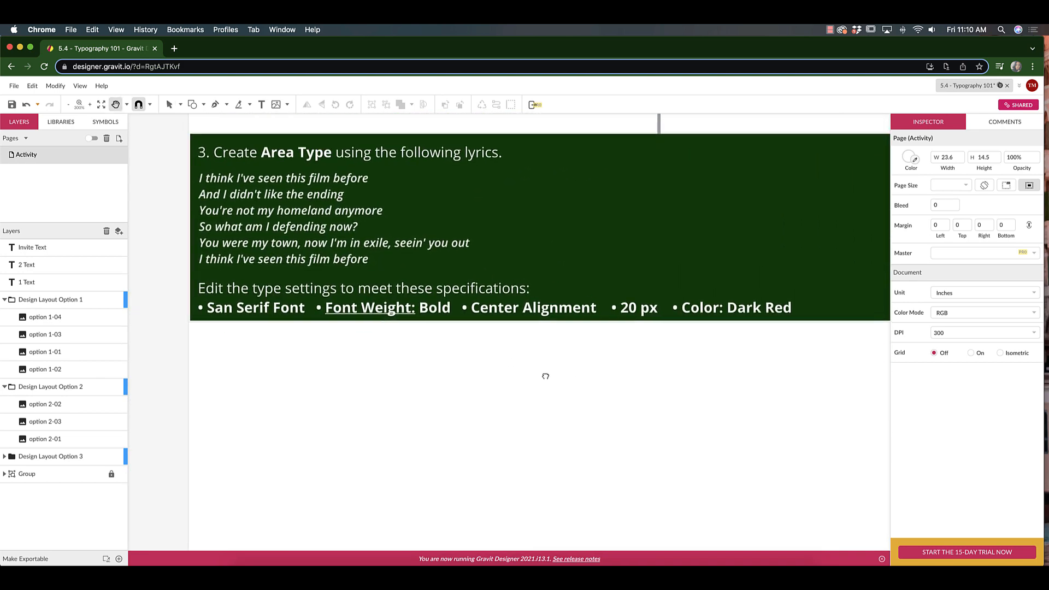
left_click(261, 104)
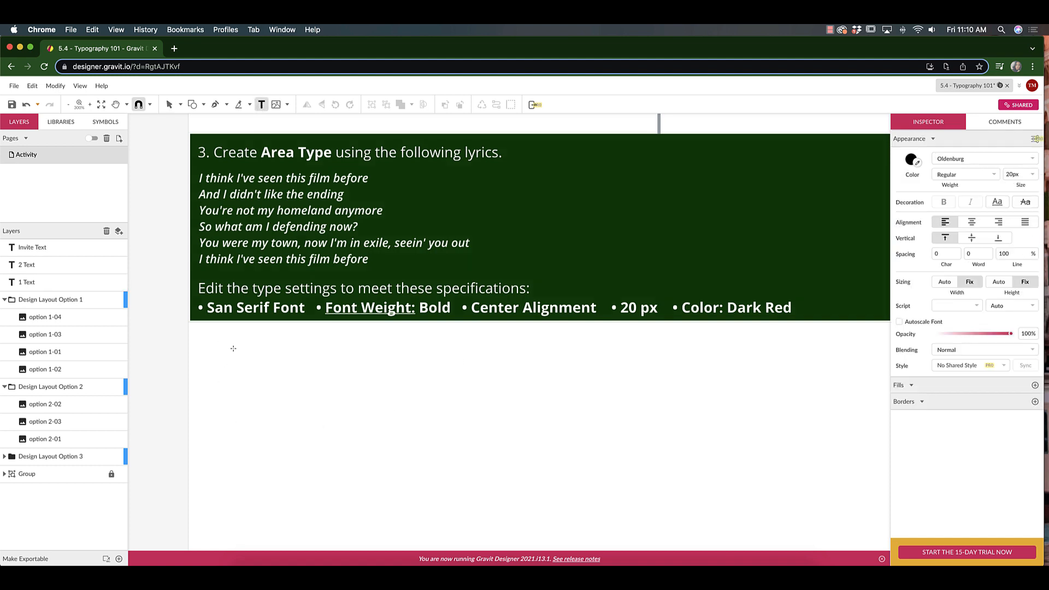
left_click_drag(200, 337, 872, 537)
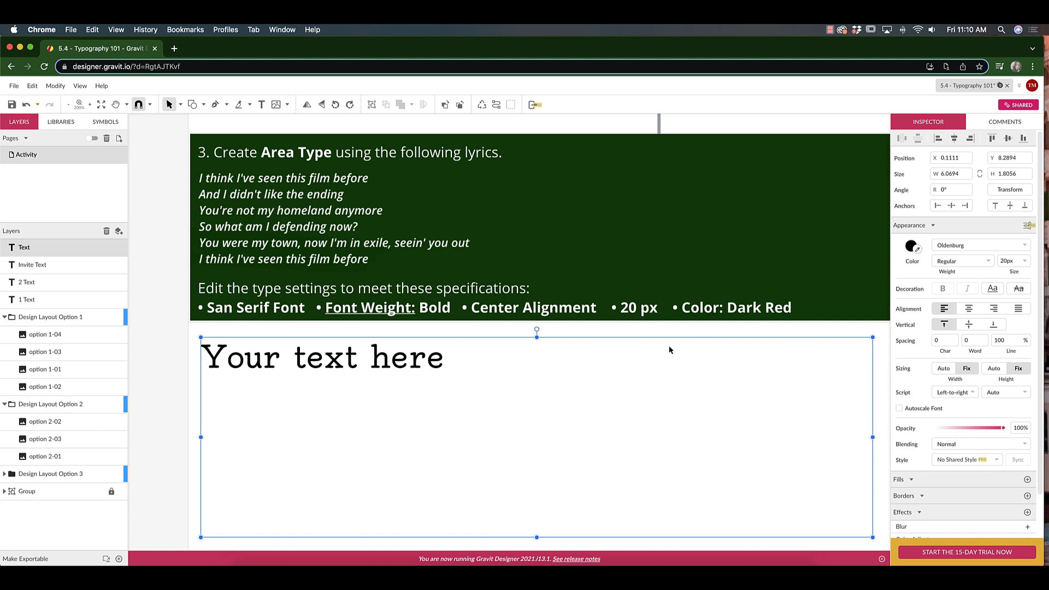
Step: Examine the Step 2 section with its invitation wording and the three graduation layout options
key("super+minus")
key("super+minus")
key("space")
left_click_drag(773, 219, 200, 360)
left_click_drag(736, 247, 603, 313)
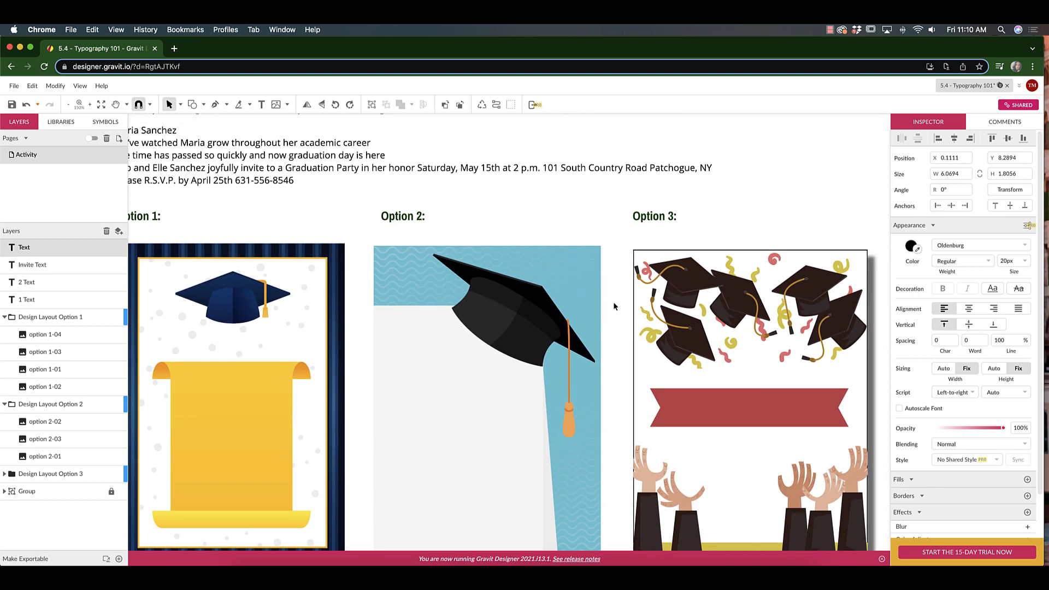
key("super+minus")
key("space")
left_click_drag(887, 161, 418, 299)
left_click(284, 220)
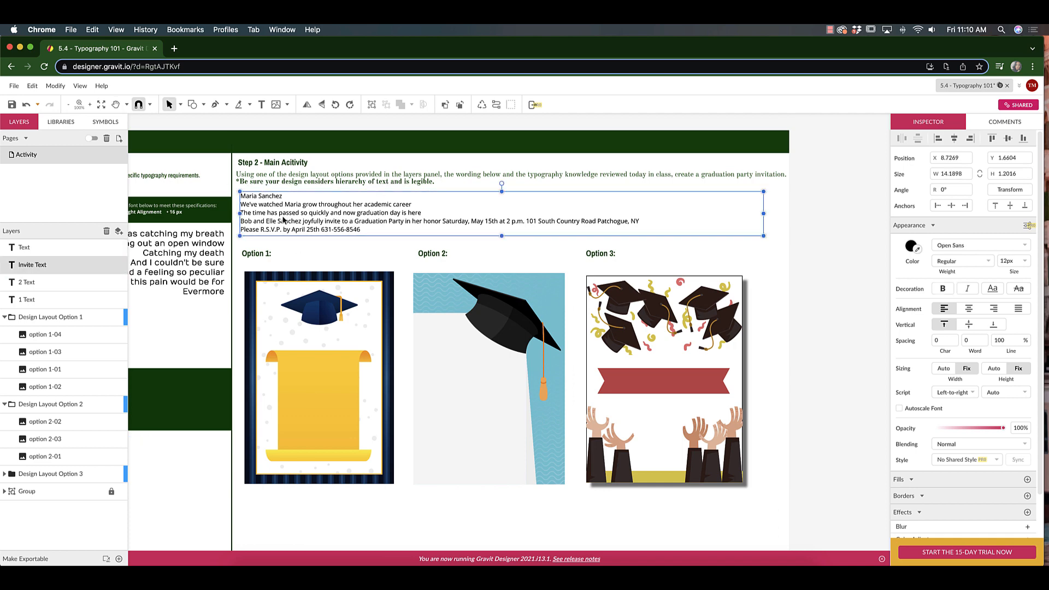
left_click(300, 398)
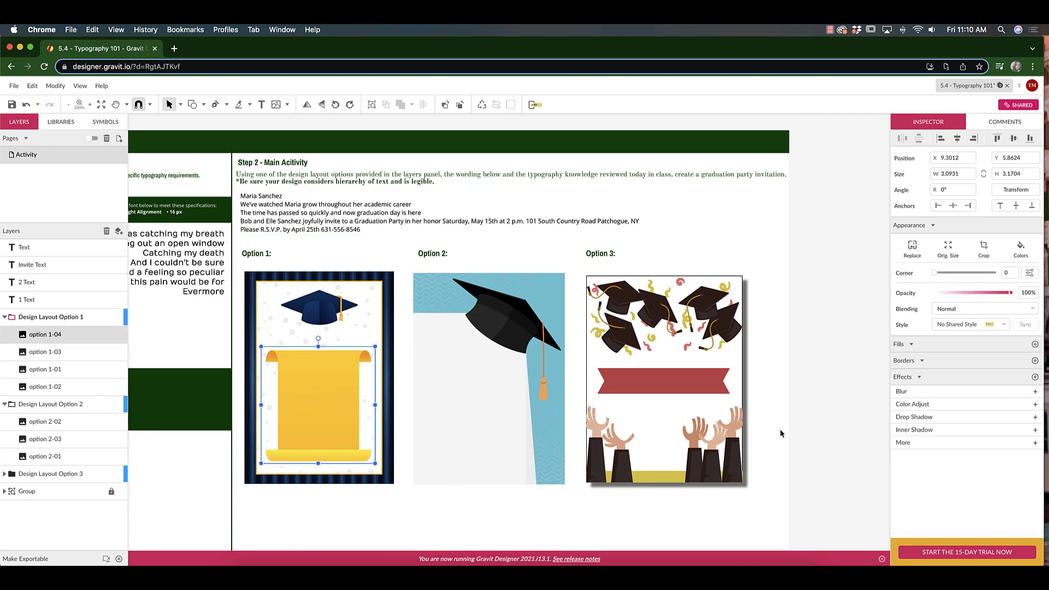
left_click(819, 442)
Step: Hide the Option 2 and 3 layouts, and enlarge the Option 1 artwork to about 6.76 by 9.6 inches in the middle of the section
scroll(819, 442, "down", 5)
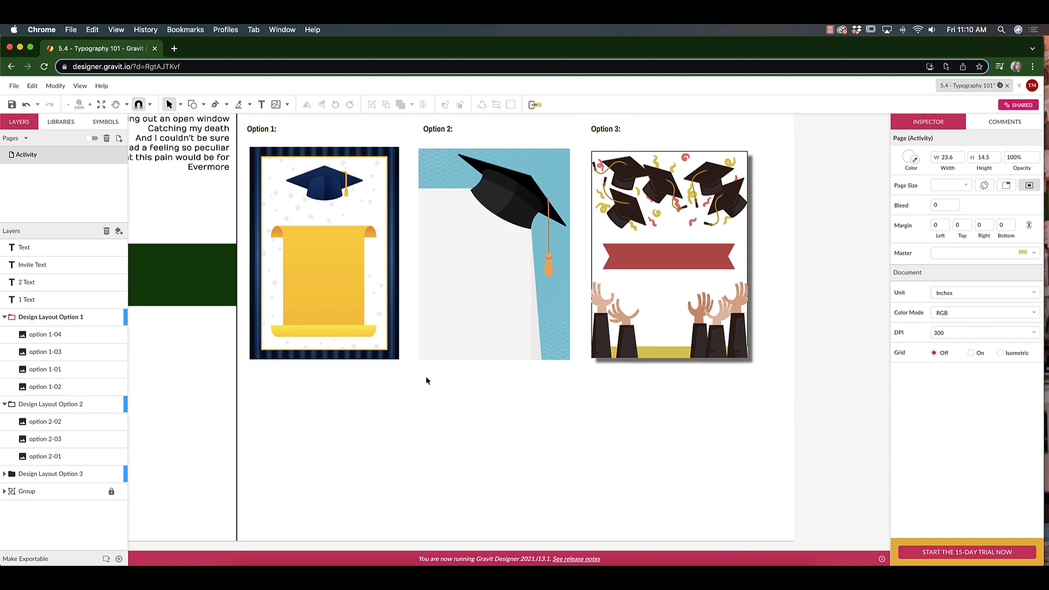
left_click_drag(405, 399, 269, 156)
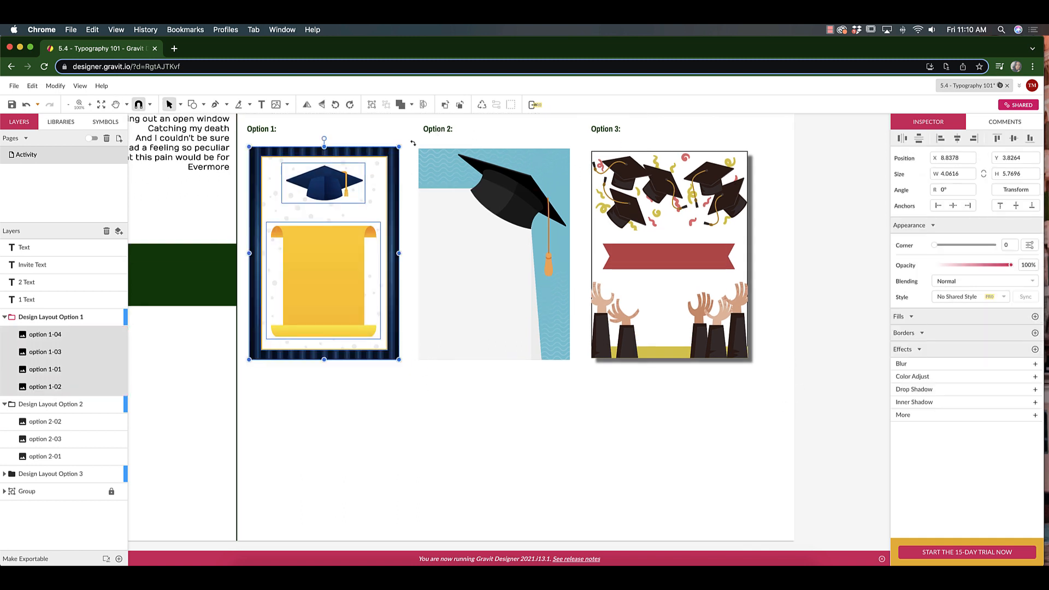
left_click_drag(349, 158, 474, 318)
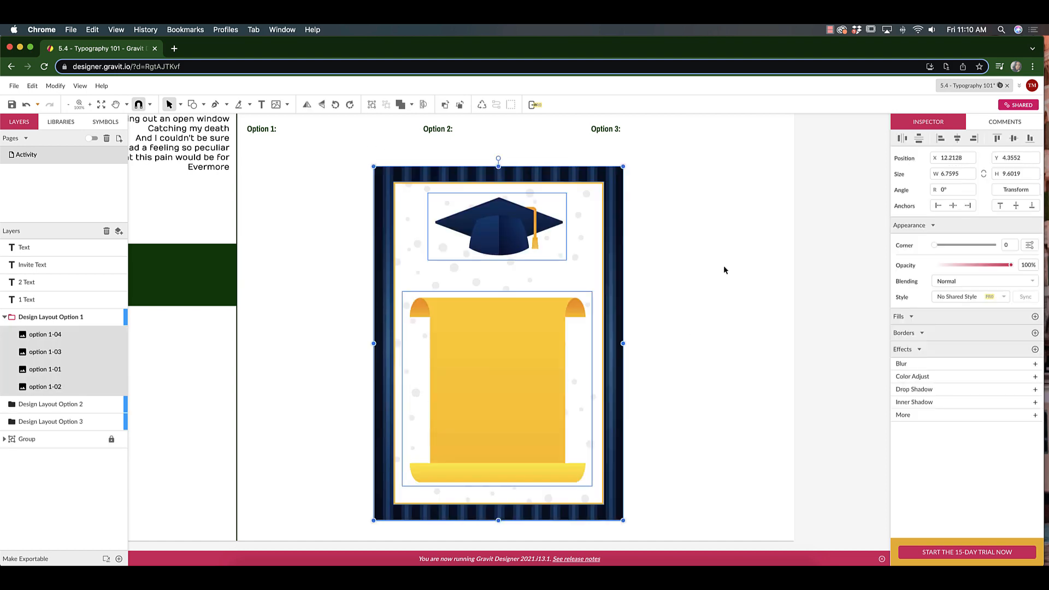
left_click(724, 265)
Step: Move the invitation text onto the gold scroll and resize its box to about 3.06 by 3.72 inches to fit inside
scroll(686, 260, "up", 4)
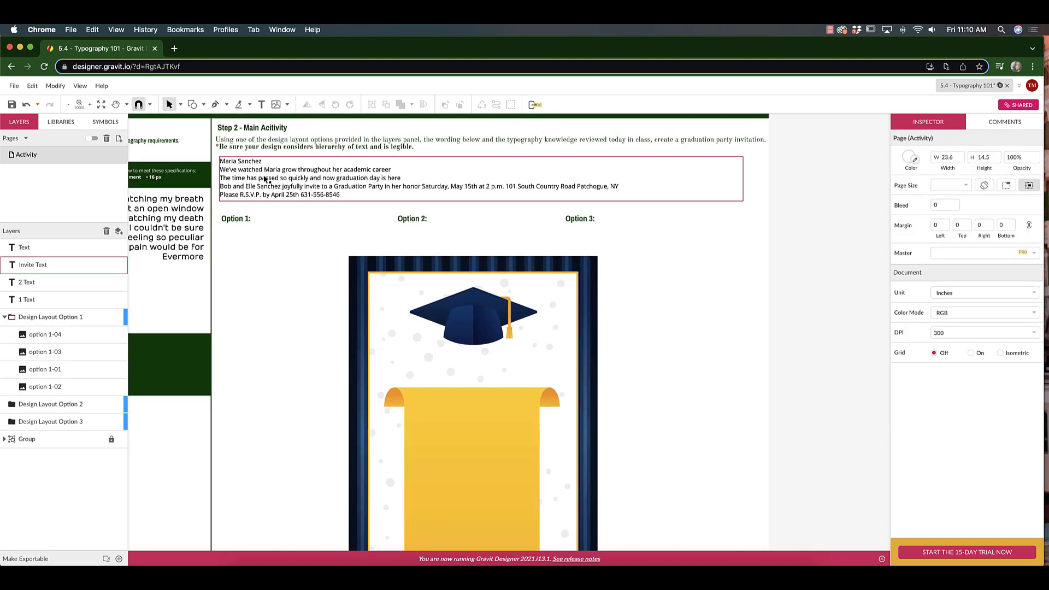
left_click_drag(264, 176, 406, 274)
key("space")
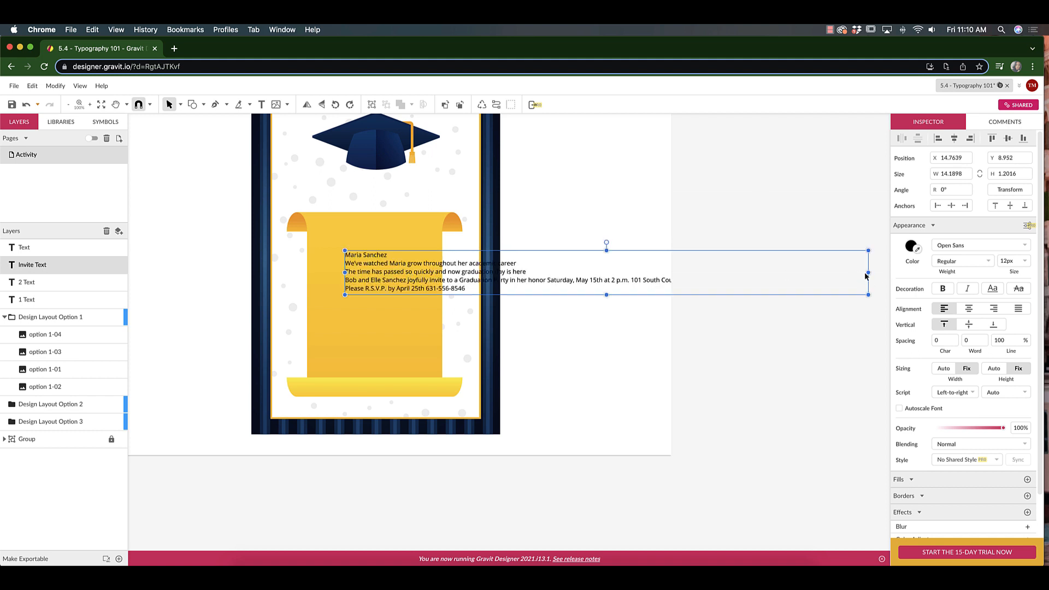
left_click_drag(871, 274, 430, 370)
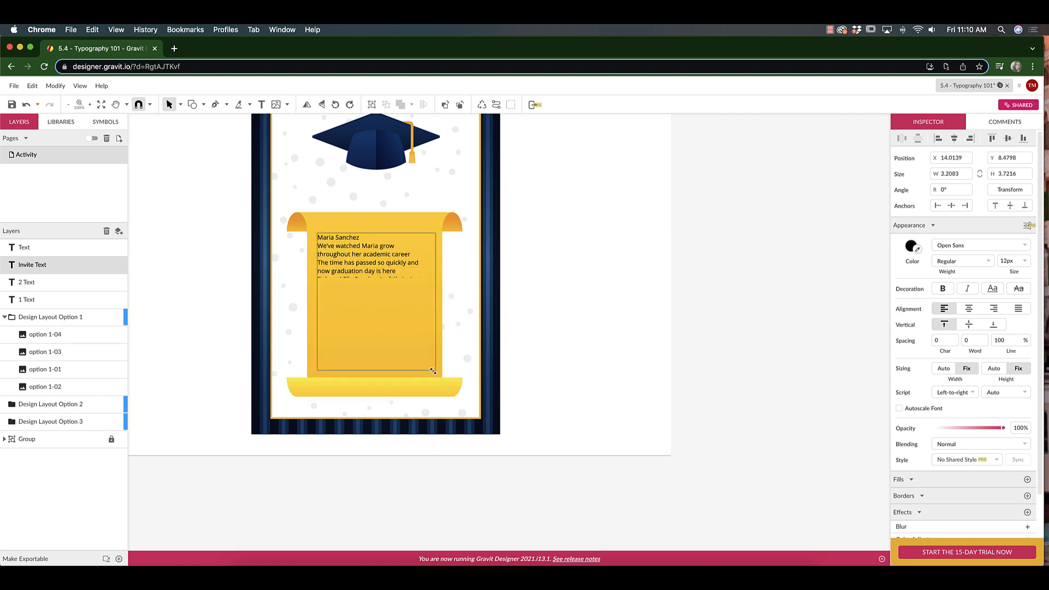
left_click(598, 366)
left_click_drag(590, 216, 589, 289)
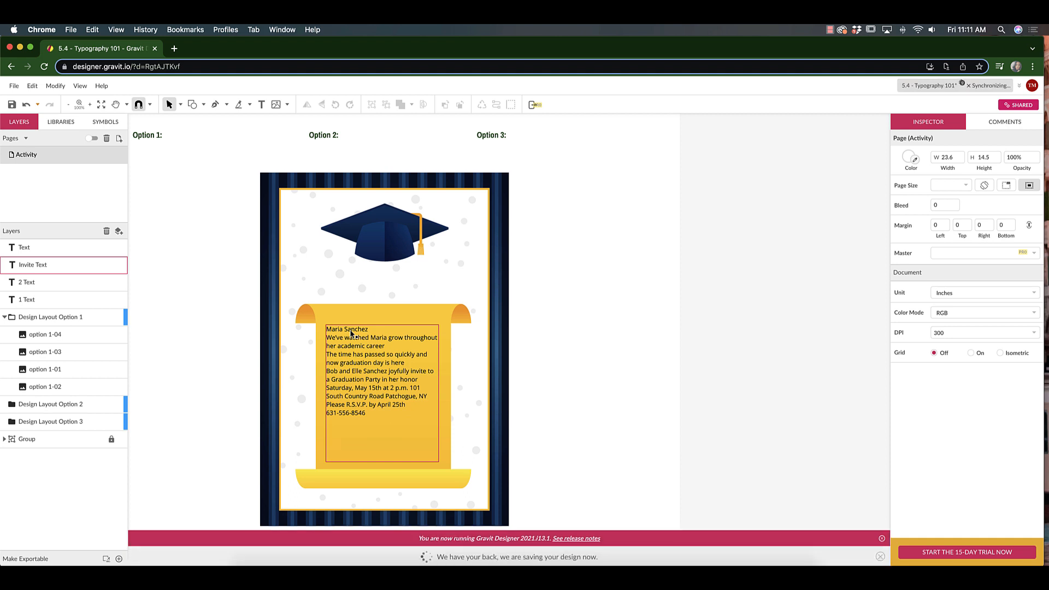
Step: Copy the graduate's name from the first line of the invitation text and paste it as a separate text box
left_click(365, 333)
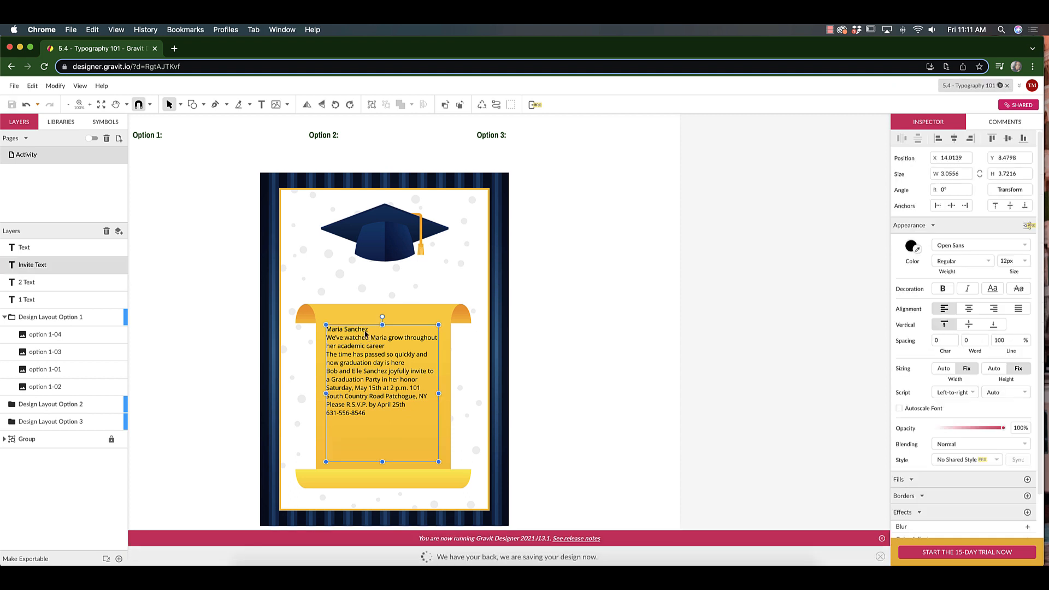
double_click(344, 335)
left_click_drag(373, 329, 326, 329)
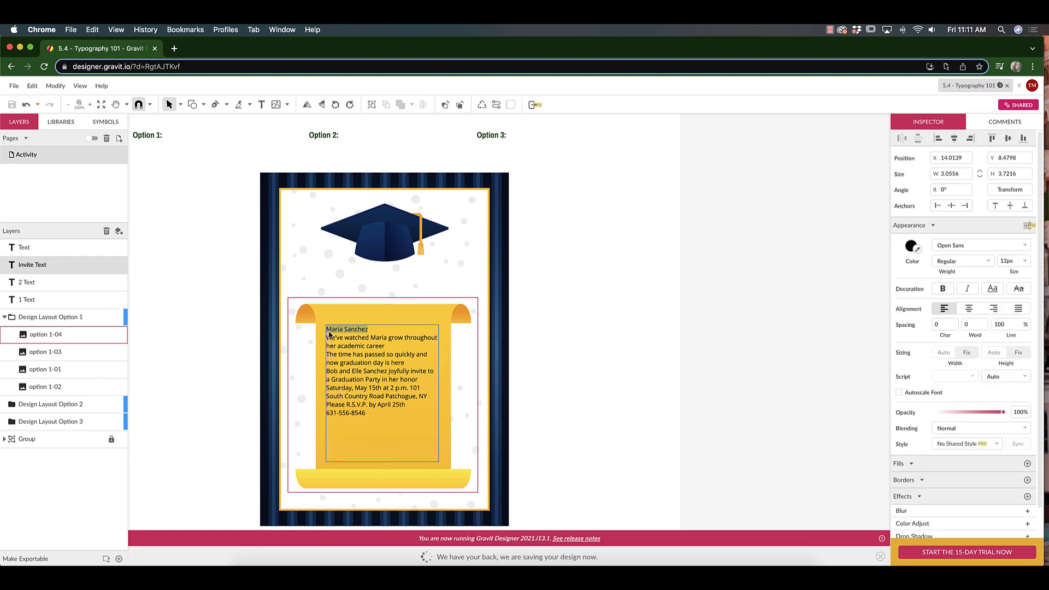
left_click(32, 86)
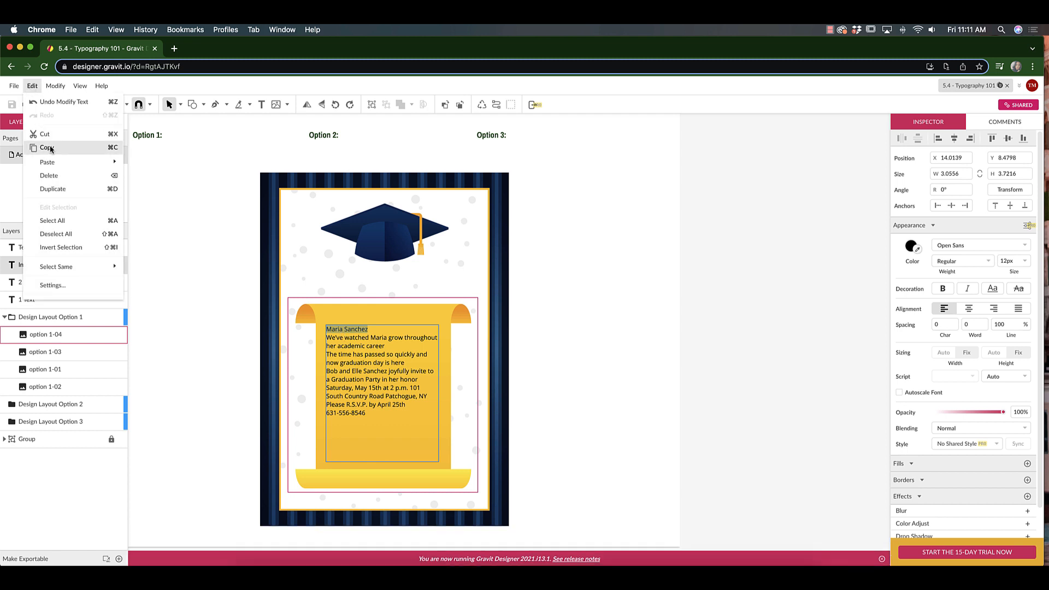
left_click(58, 148)
key("Escape")
left_click(33, 86)
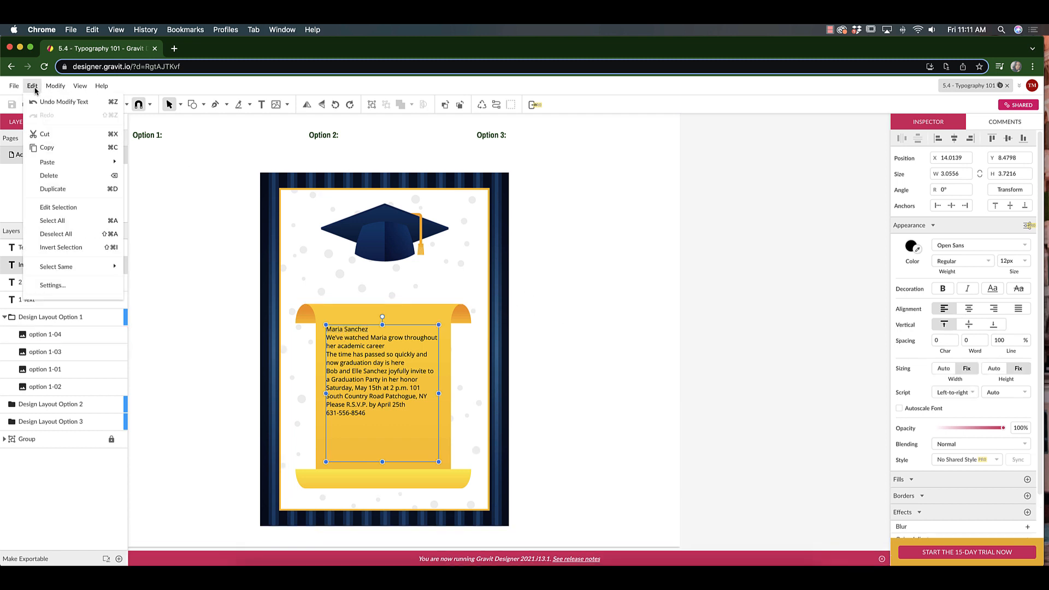
left_click(164, 191)
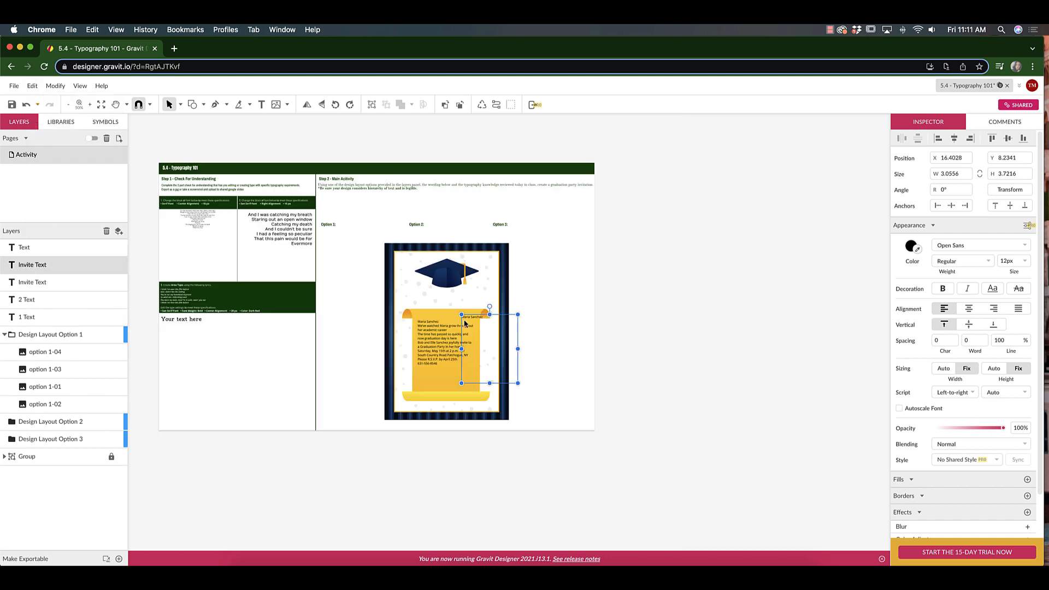
Step: Move the separate name text box so its text sits just above the scroll, at about X 14.32, Y 7.43 inches
left_click_drag(462, 315, 432, 306)
key("super+plus")
key("super+plus")
key("super+plus")
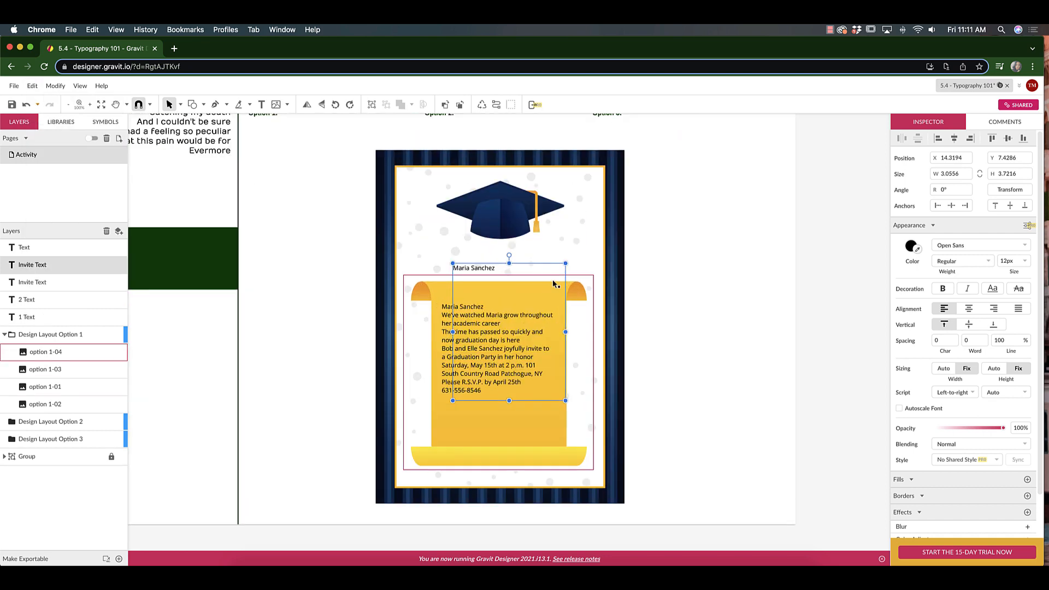
key("space")
left_click_drag(682, 227, 574, 267)
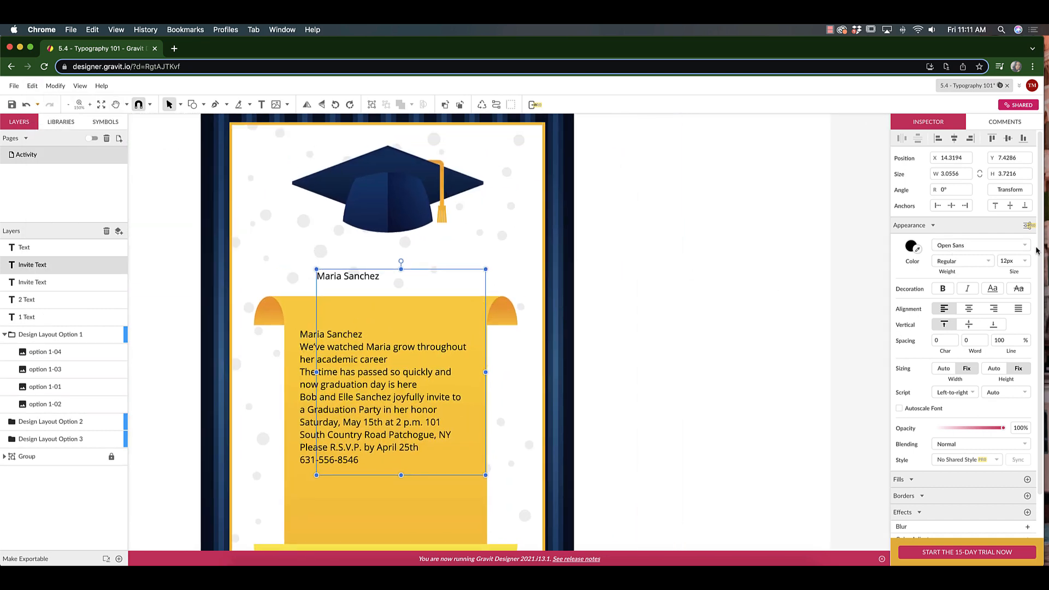
Step: Format the separate name in Oleo Script Swash Caps at 38 px, coloured with the navy sampled from the graduation cap
left_click(1021, 245)
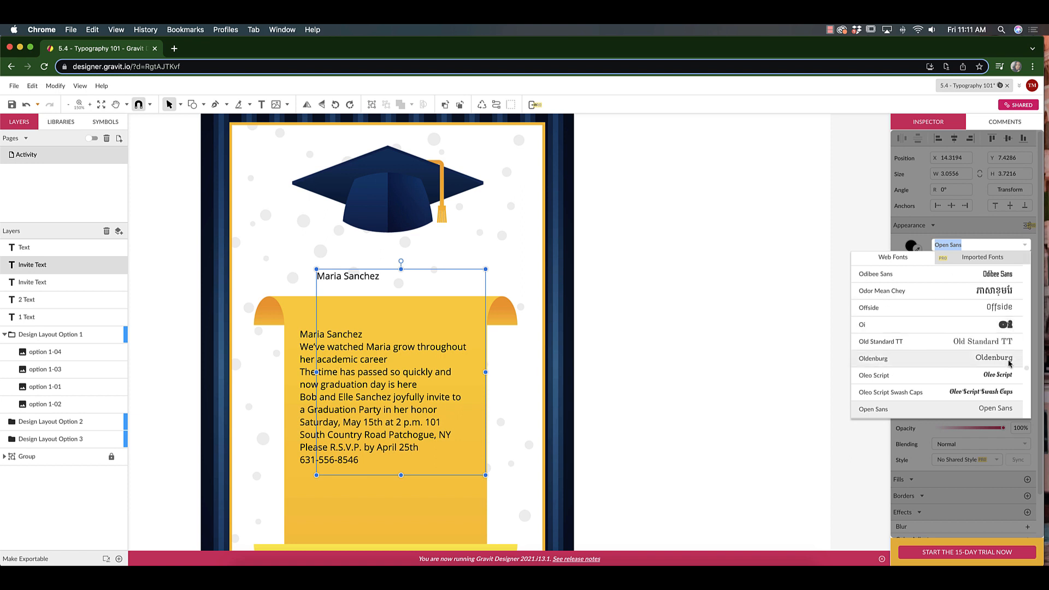
scroll(1007, 386, "down", 2)
scroll(1007, 386, "down", 3)
scroll(989, 343, "down", 5)
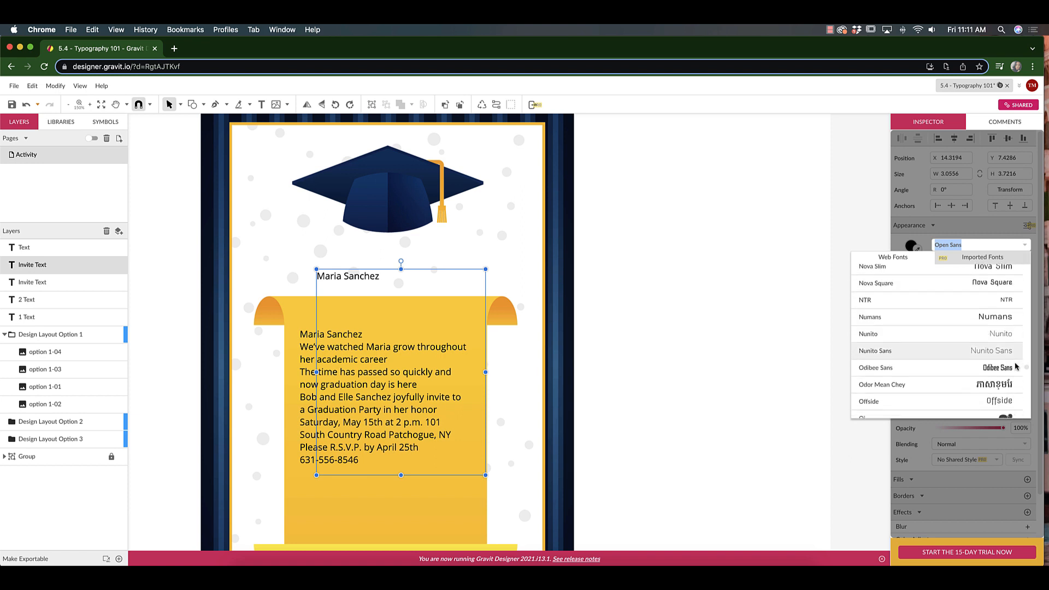
left_click(994, 401)
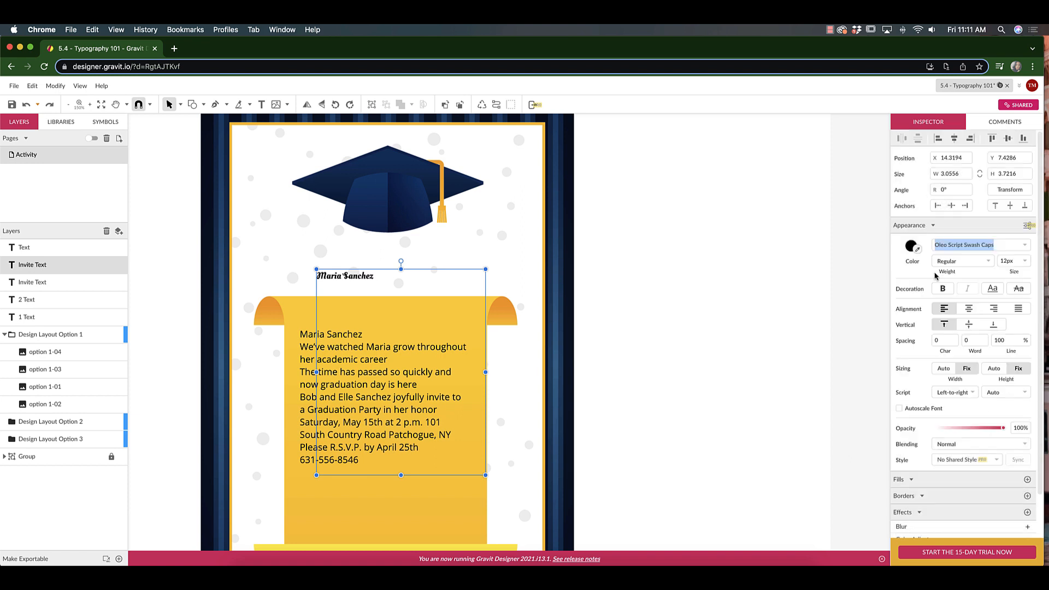
left_click_drag(1002, 261, 999, 241)
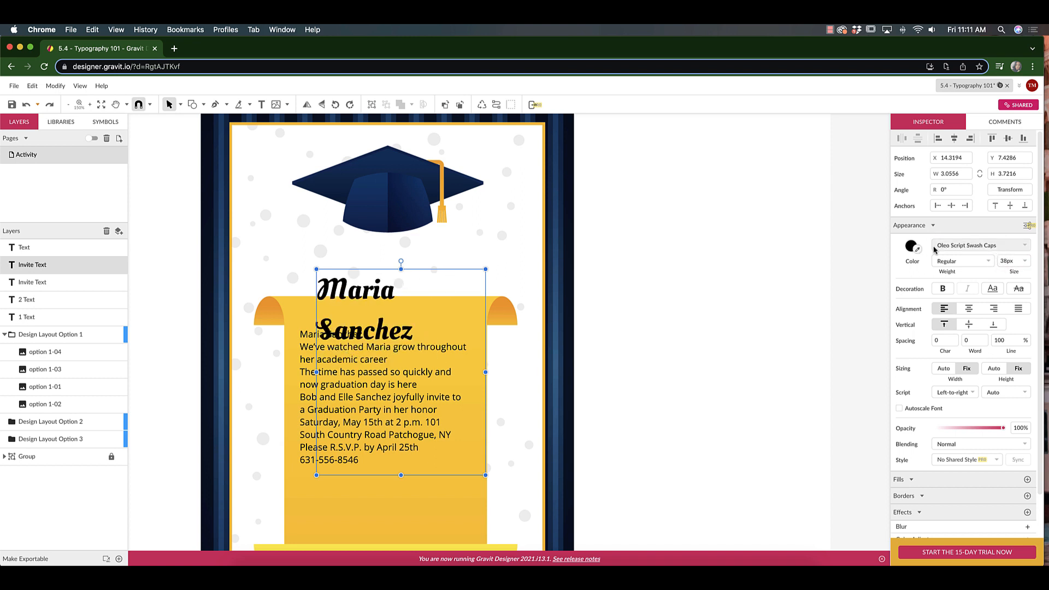
left_click(390, 174)
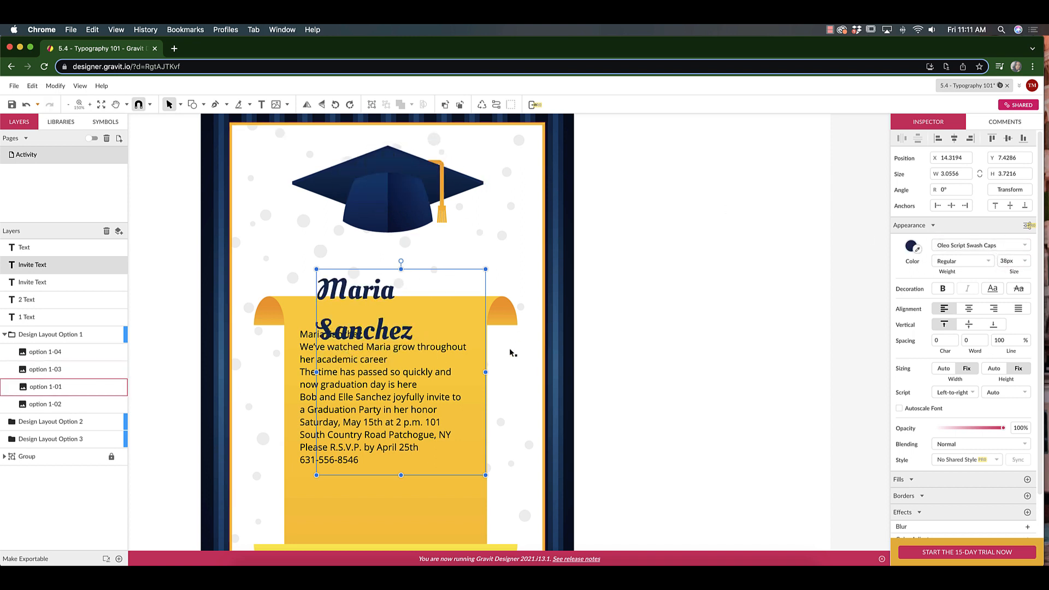
Step: Resize the name's text box to about 5.44 by 0.68 inches and centre-align its text
left_click_drag(490, 372, 546, 372)
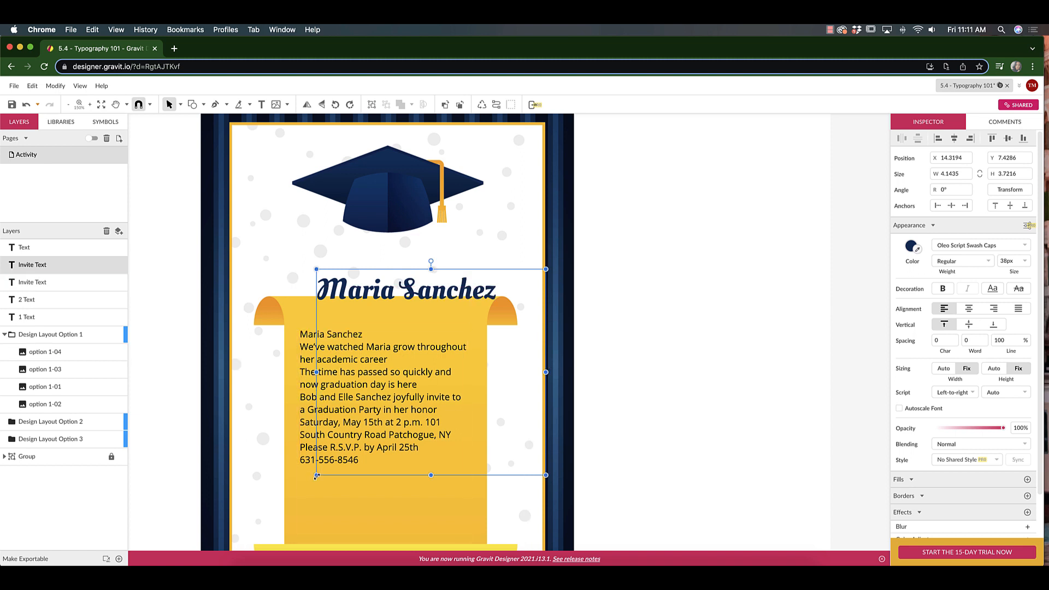
left_click_drag(316, 476, 256, 300)
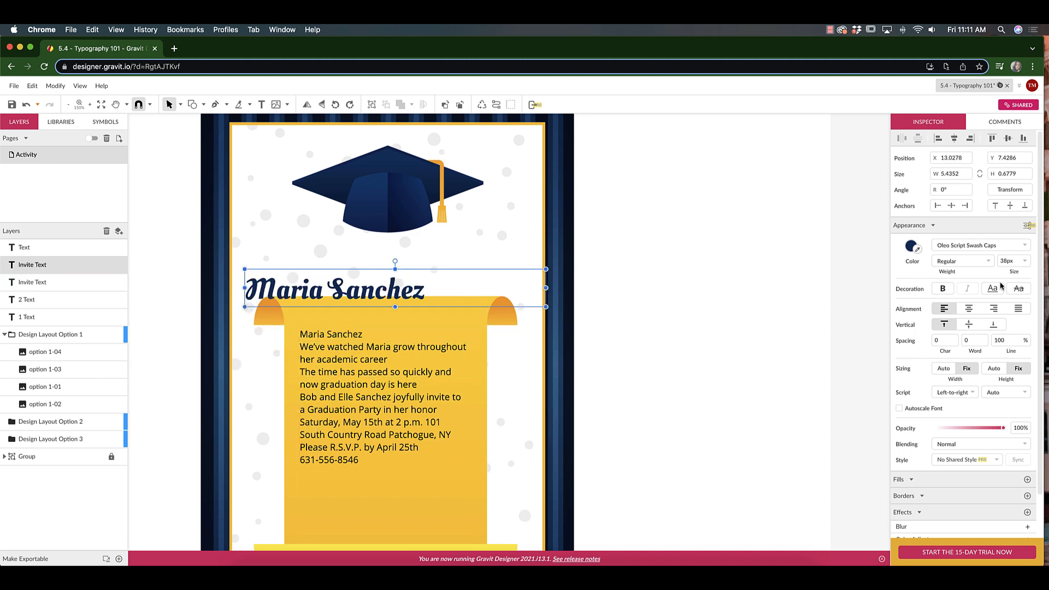
left_click(968, 309)
Step: Move the name up between the graduation cap and the scroll, and enlarge its font size slightly
left_click_drag(441, 286, 436, 267)
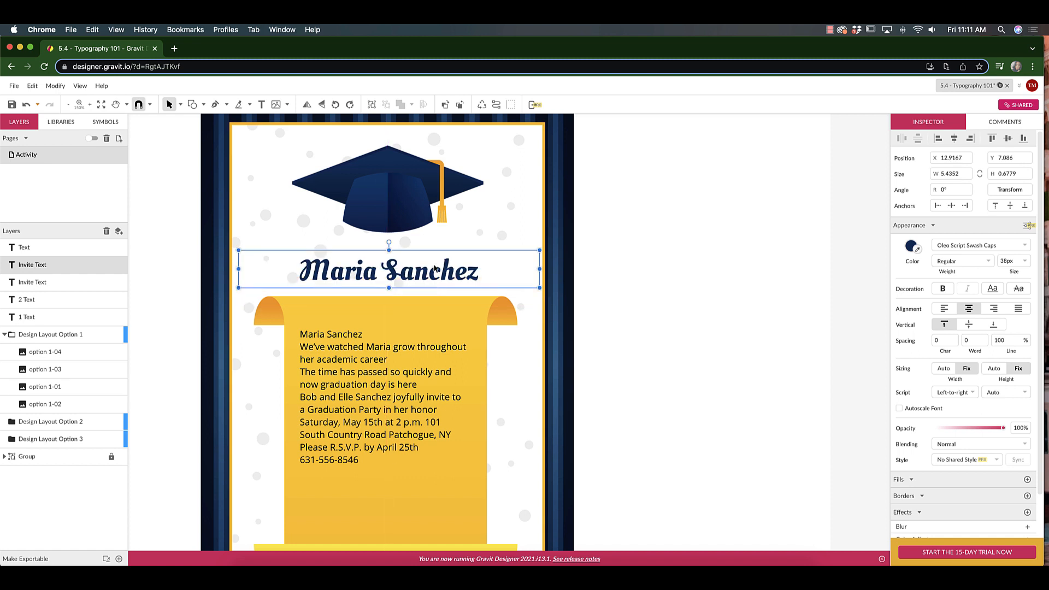
left_click_drag(1004, 261, 1004, 256)
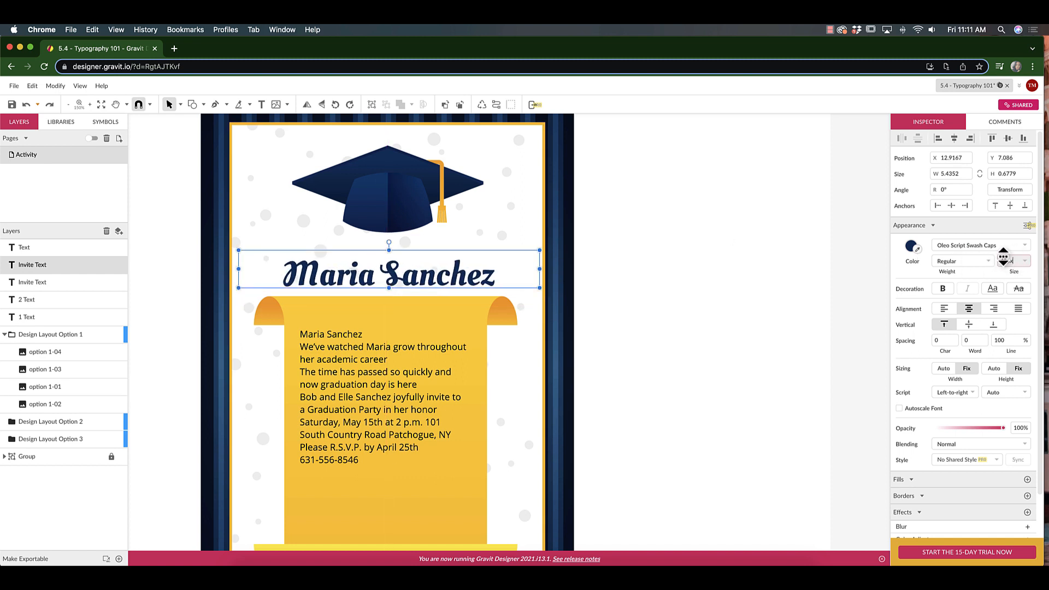
left_click(656, 368)
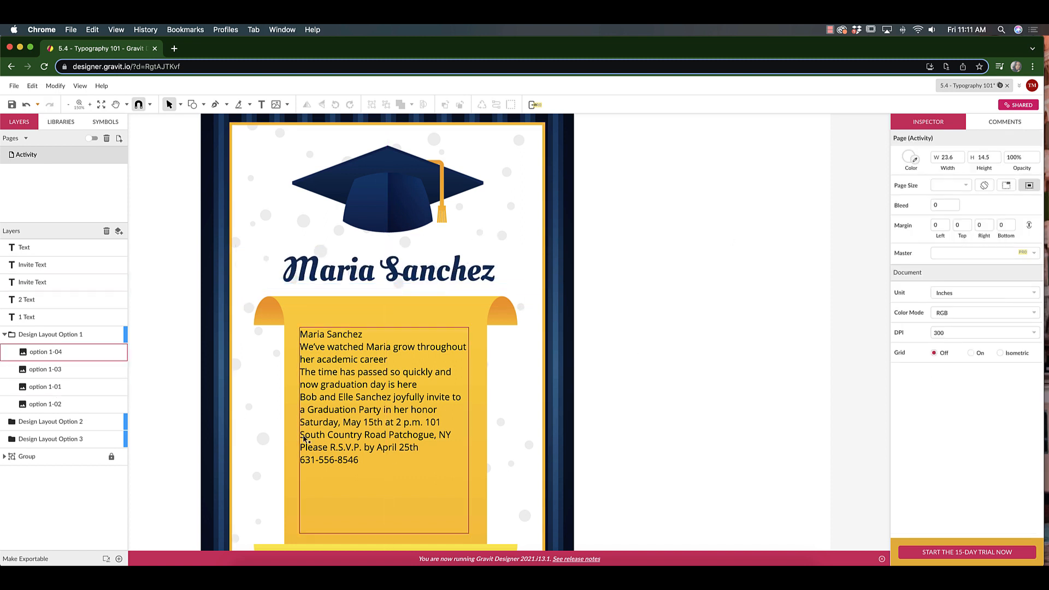
Step: Display the export format choices for the worksheet document
key("super+minus")
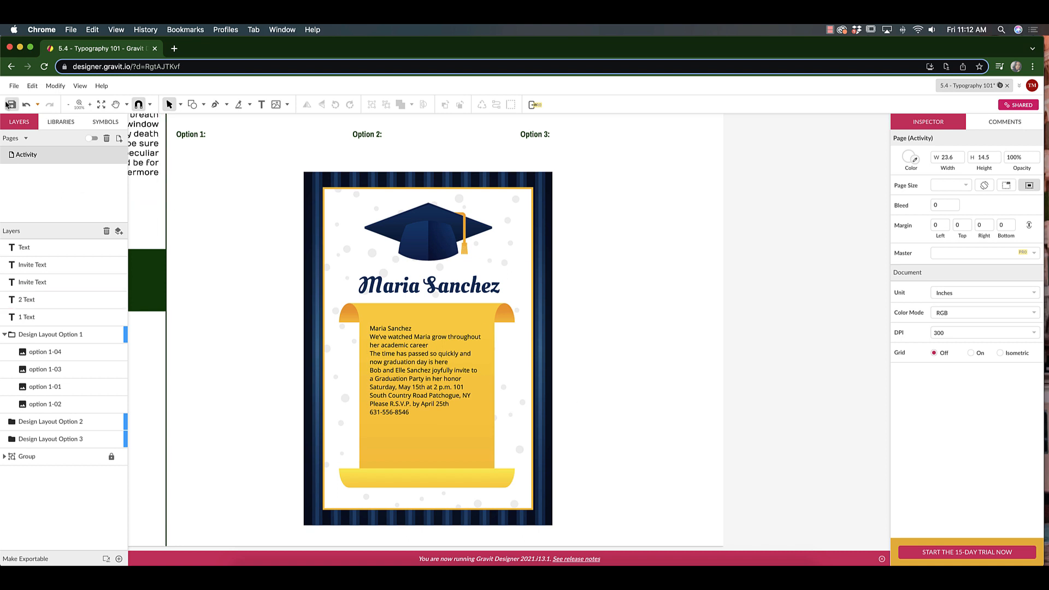
left_click(14, 85)
mouse_move(73, 264)
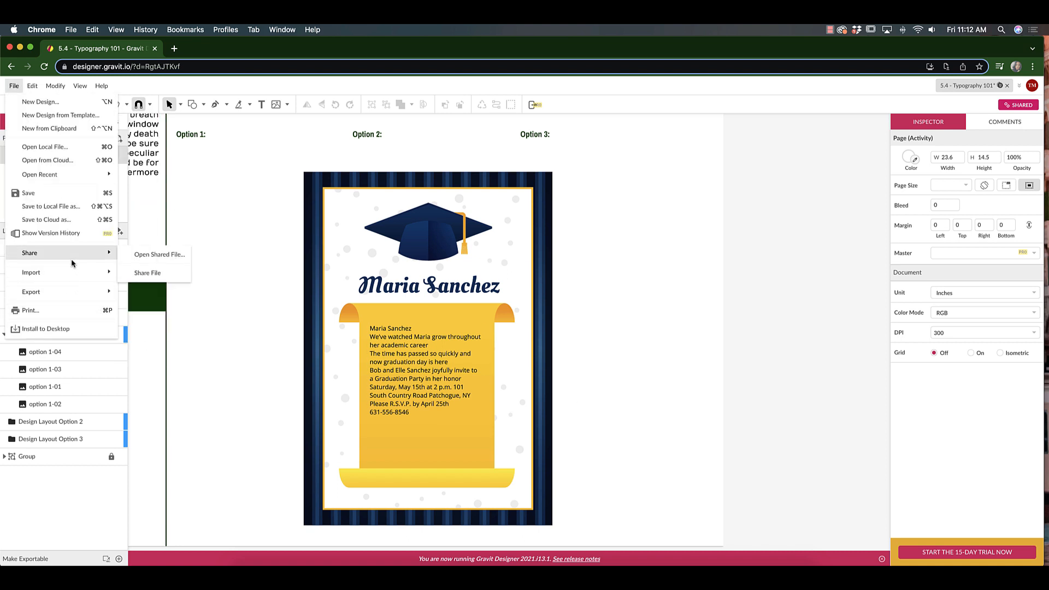
mouse_move(65, 295)
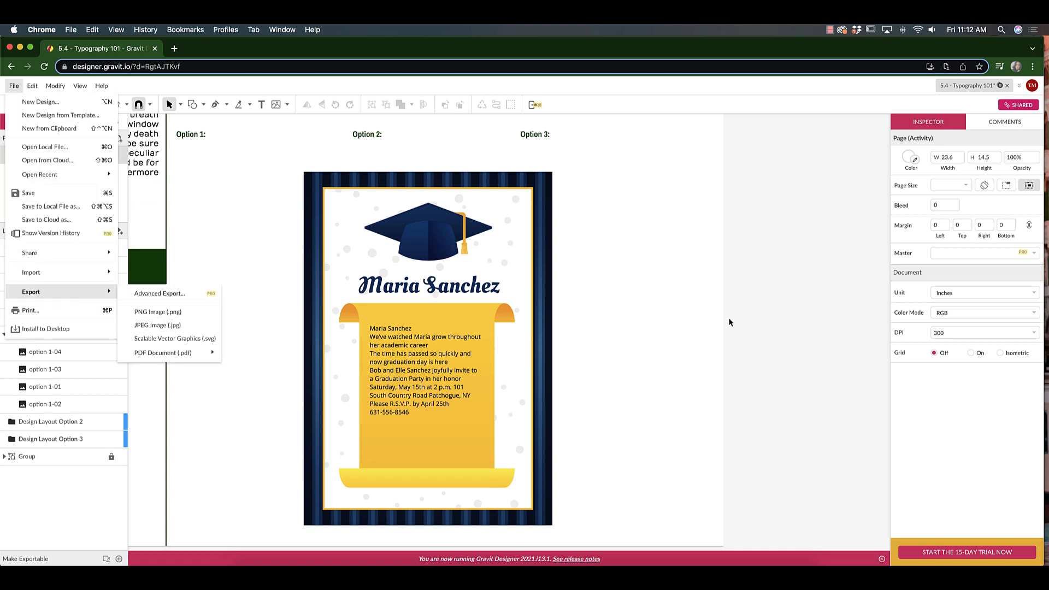